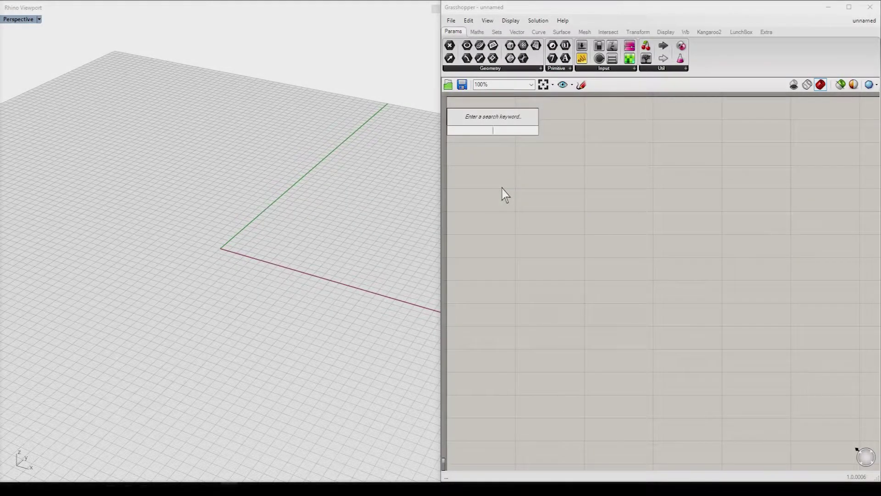
Add two Construct Point components and drive the second point's X and Y with a 20 slider
{"action": "type", "text": "pt"}
{"action": "left_click", "coordinate": [482, 59]}
{"action": "mouse_move", "coordinate": [500, 139]}
{"action": "left_mouse_down"}
{"action": "mouse_move", "coordinate": [520, 159]}
{"action": "mouse_move", "coordinate": [526, 202]}
{"action": "left_mouse_up"}
{"action": "double_click", "coordinate": [482, 202]}
{"action": "type", "text": "20"}
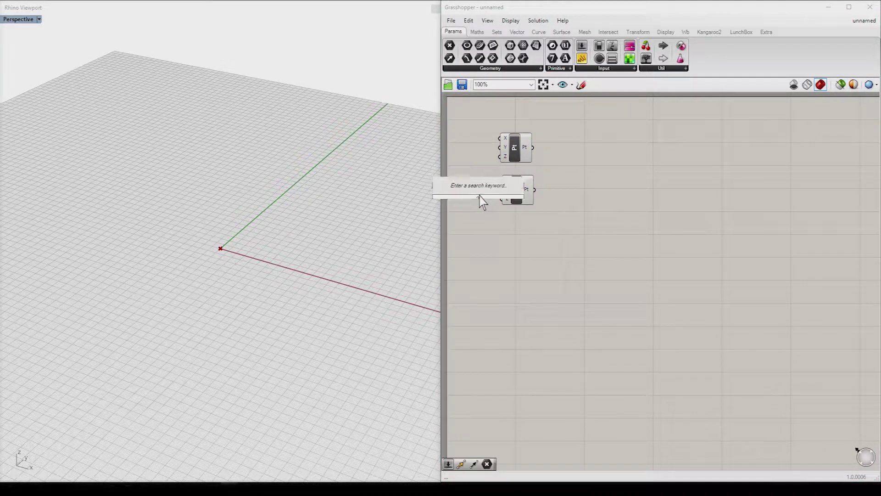
{"action": "key", "text": "Return"}
{"action": "left_click_drag", "start_coordinate": [553, 206], "coordinate": [491, 128]}
{"action": "left_click_drag", "start_coordinate": [526, 154], "coordinate": [604, 159]}
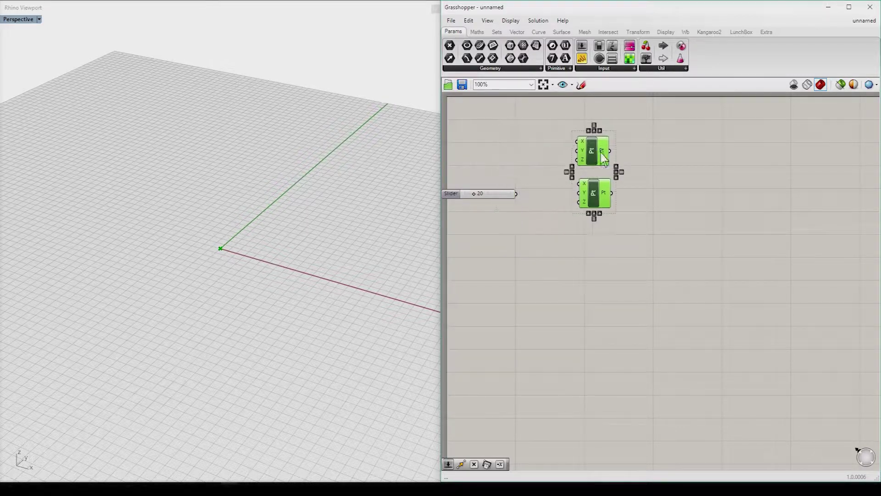
{"action": "left_click", "coordinate": [528, 202]}
{"action": "mouse_move", "coordinate": [516, 193]}
{"action": "left_mouse_down"}
{"action": "mouse_move", "coordinate": [579, 183]}
{"action": "mouse_move", "coordinate": [579, 201]}
{"action": "left_mouse_up"}
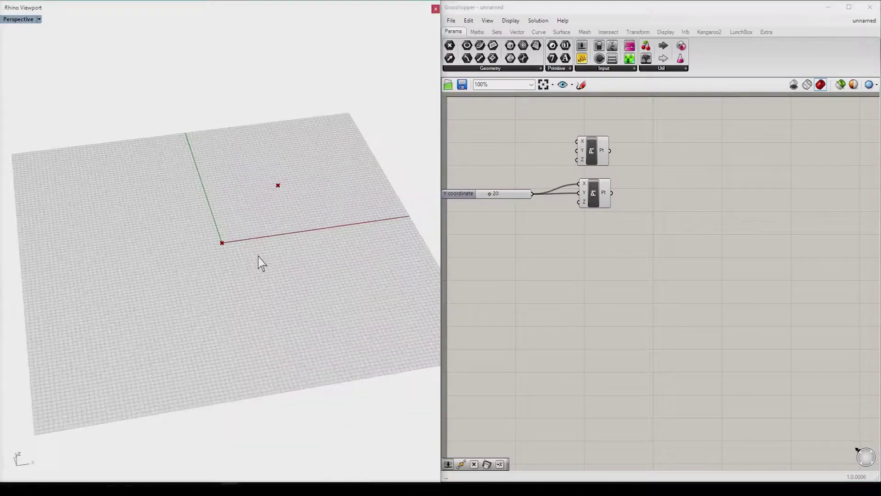
Add a Rectangle 2Pt component spanning the origin point and the second point
{"action": "right_click_drag", "start_coordinate": [262, 262], "coordinate": [259, 228]}
{"action": "double_click", "coordinate": [668, 189]}
{"action": "type", "text": "recta"}
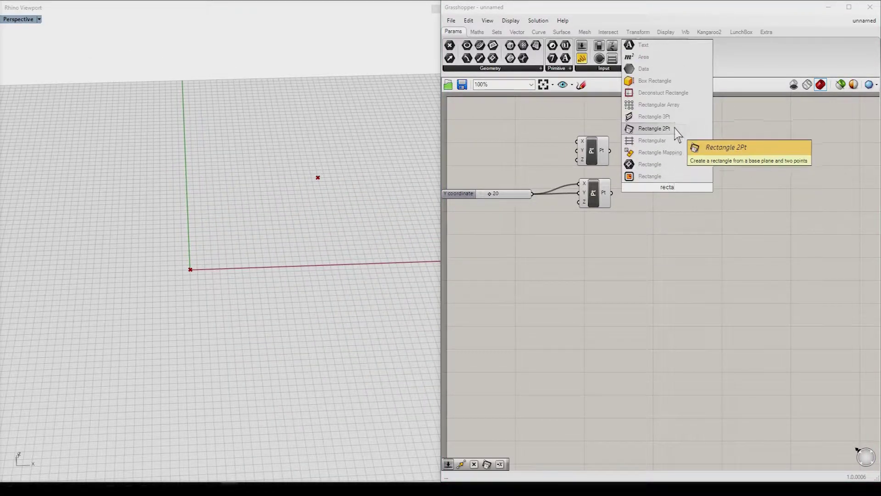
{"action": "left_click", "coordinate": [654, 128]}
{"action": "mouse_move", "coordinate": [610, 150]}
{"action": "left_mouse_down"}
{"action": "mouse_move", "coordinate": [655, 193]}
{"action": "mouse_move", "coordinate": [670, 182]}
{"action": "left_mouse_up"}
{"action": "left_click", "coordinate": [744, 197]}
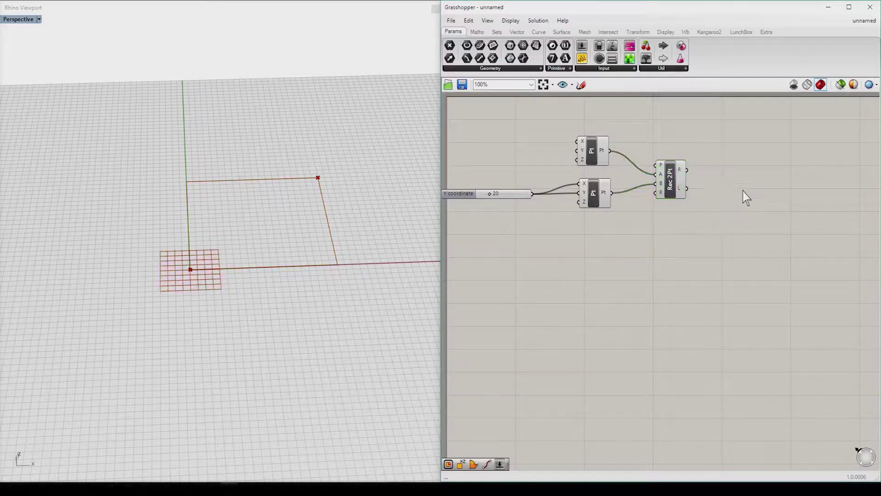
Add a Boundary Surfaces component fed by the rectangle to make a planar surface
{"action": "double_click", "coordinate": [744, 196]}
{"action": "type", "text": "bou"}
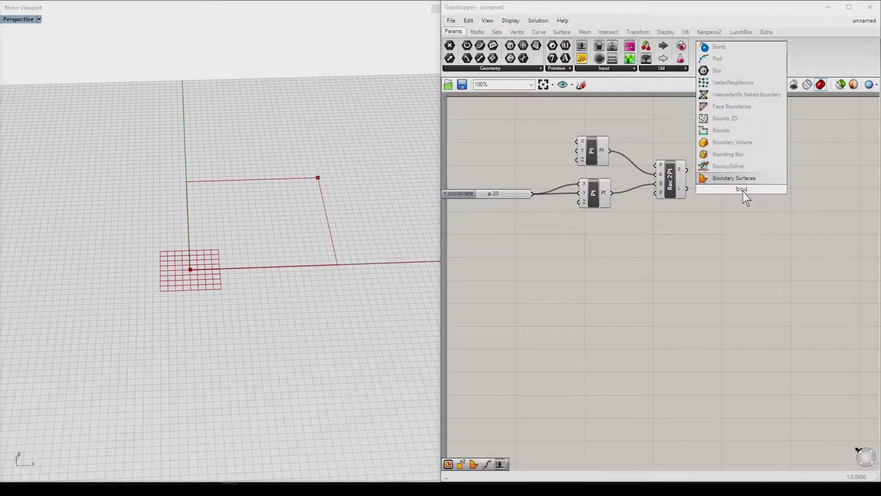
{"action": "left_click", "coordinate": [734, 178]}
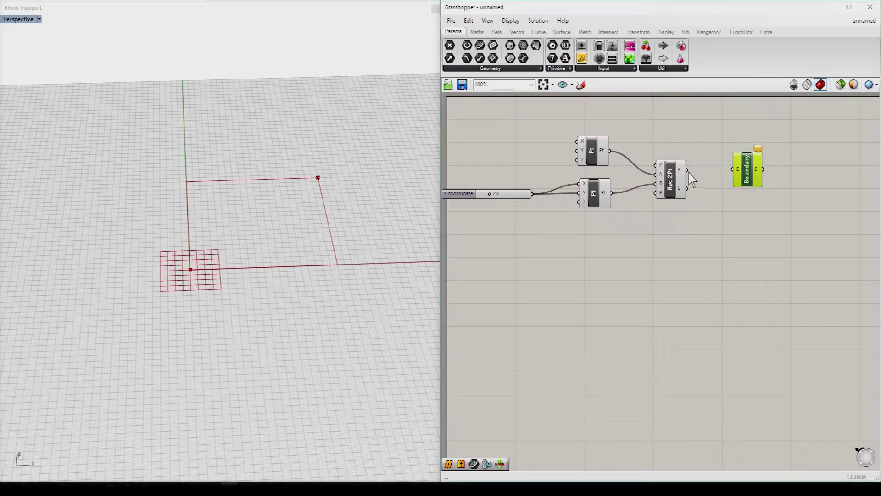
{"action": "left_click_drag", "start_coordinate": [687, 170], "coordinate": [744, 173]}
{"action": "scroll", "coordinate": [604, 280], "scroll_direction": "down", "scroll_amount": 4}
Group all components on the canvas and name the group 'surface'
{"action": "key", "text": "ctrl+a"}
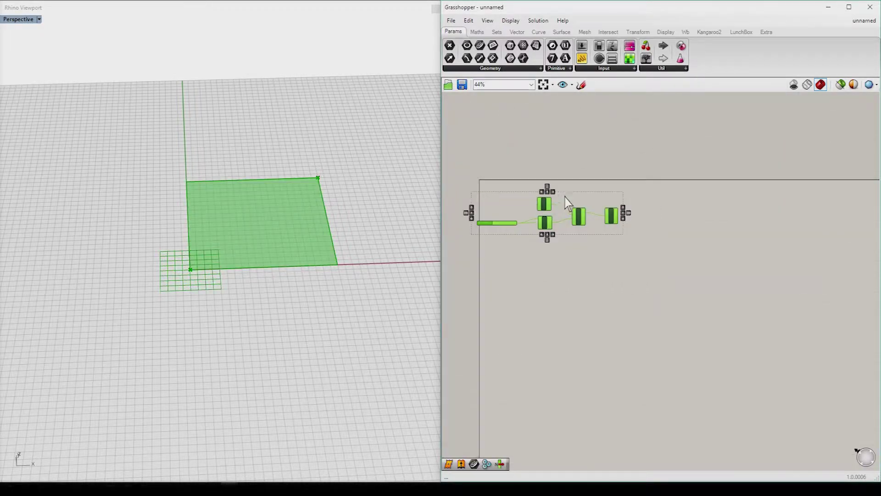
{"action": "right_click", "coordinate": [566, 195]}
{"action": "left_click", "coordinate": [590, 266]}
{"action": "right_click", "coordinate": [561, 199]}
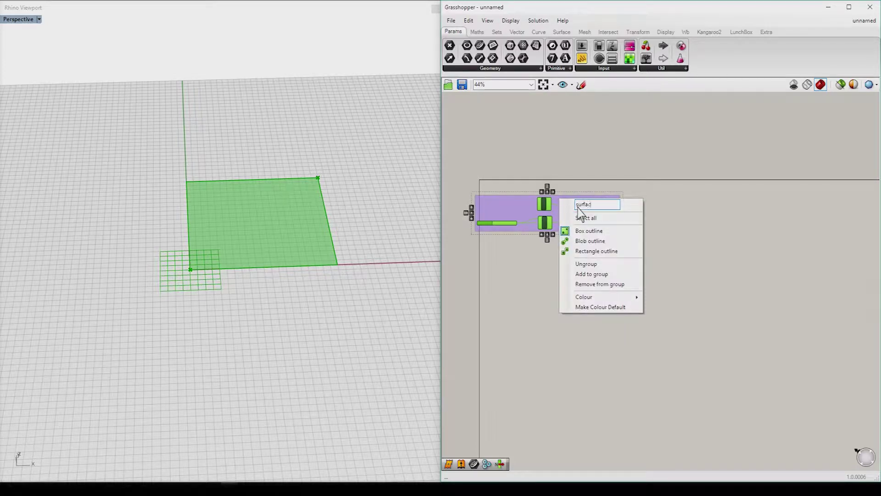
{"action": "left_click", "coordinate": [708, 234]}
{"action": "scroll", "coordinate": [518, 216], "scroll_direction": "up", "scroll_amount": 3}
{"action": "scroll", "coordinate": [554, 205], "scroll_direction": "up", "scroll_amount": 3}
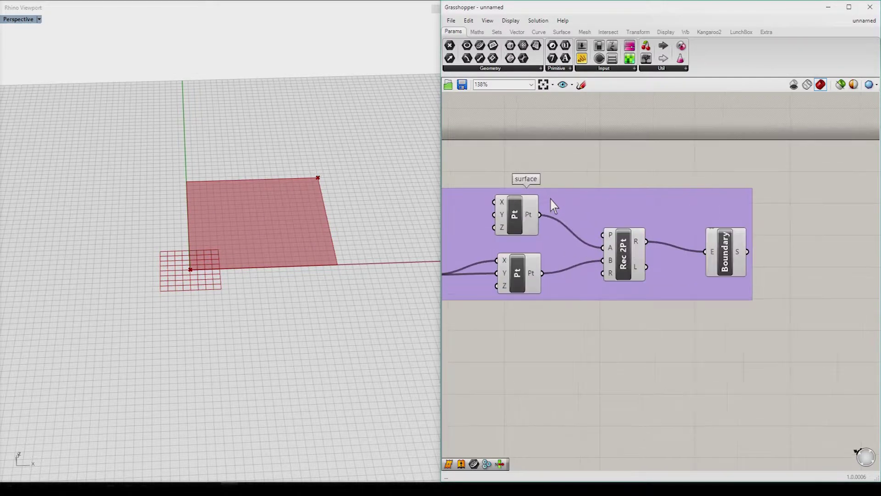
{"action": "scroll", "coordinate": [577, 205], "scroll_direction": "down", "scroll_amount": 3}
{"action": "scroll", "coordinate": [423, 167], "scroll_direction": "down", "scroll_amount": 3}
{"action": "scroll", "coordinate": [269, 147], "scroll_direction": "down", "scroll_amount": 3}
{"action": "scroll", "coordinate": [313, 156], "scroll_direction": "up", "scroll_amount": 5}
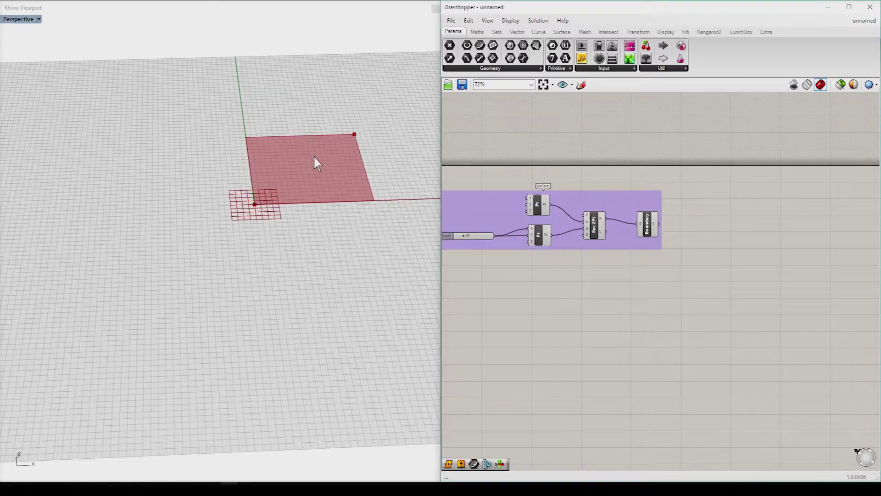
{"action": "scroll", "coordinate": [572, 223], "scroll_direction": "down", "scroll_amount": 3}
{"action": "scroll", "coordinate": [572, 223], "scroll_direction": "up", "scroll_amount": 4}
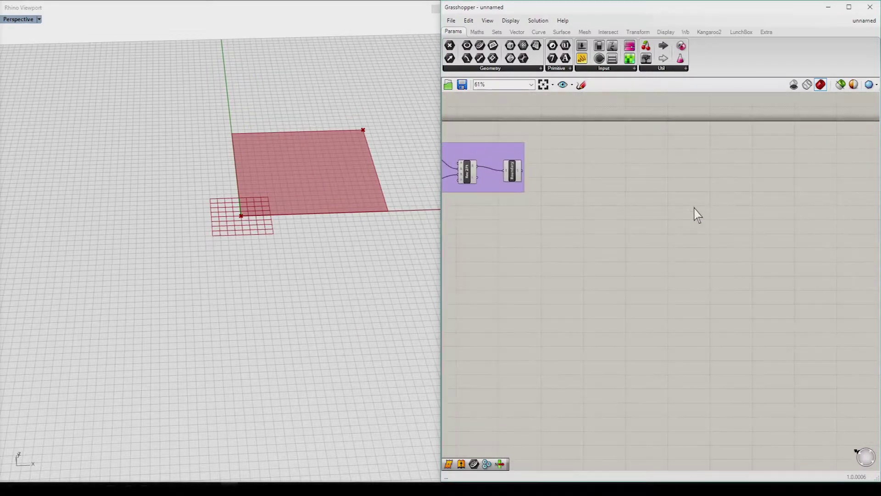
{"action": "double_click", "coordinate": [606, 174]}
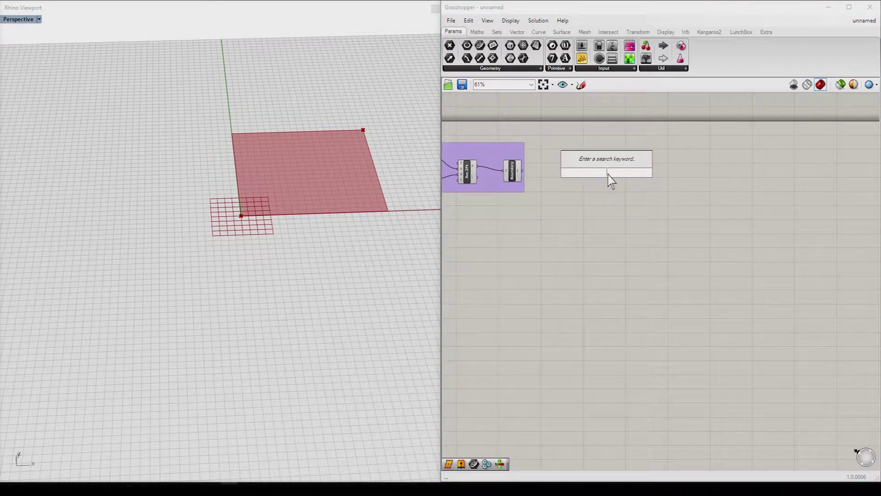
Add a Divide Surface component fed by the Boundary surface
{"action": "type", "text": "su"}
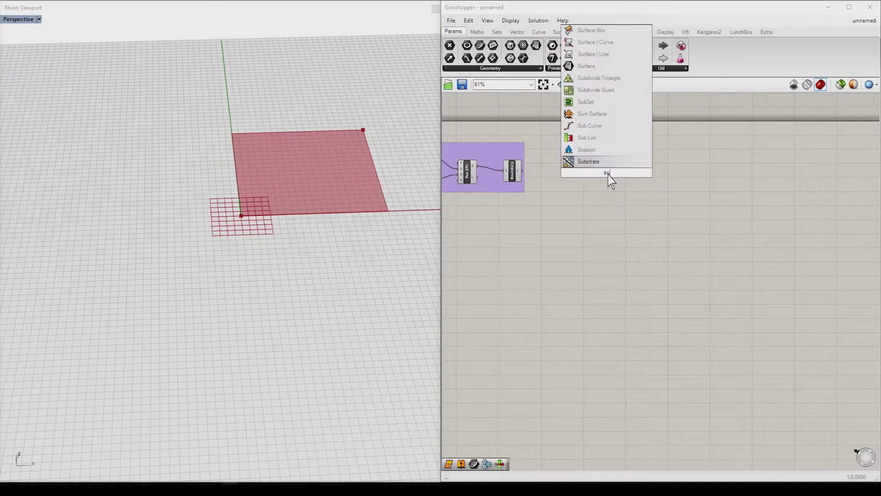
{"action": "type", "text": "rface"}
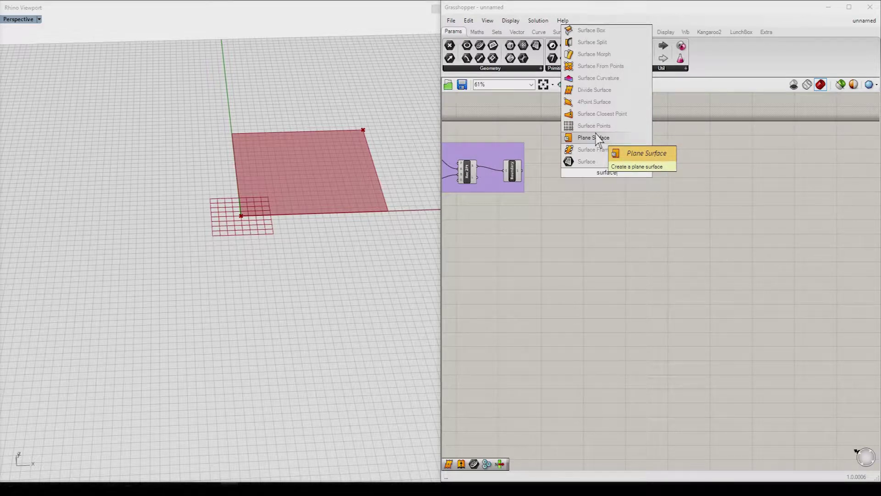
{"action": "type", "text": "curve"}
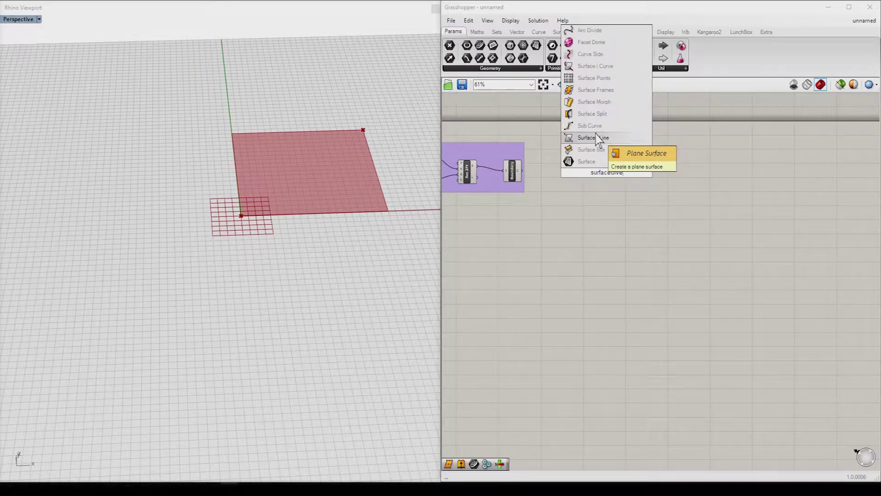
{"action": "left_click_drag", "start_coordinate": [630, 175], "coordinate": [553, 172]}
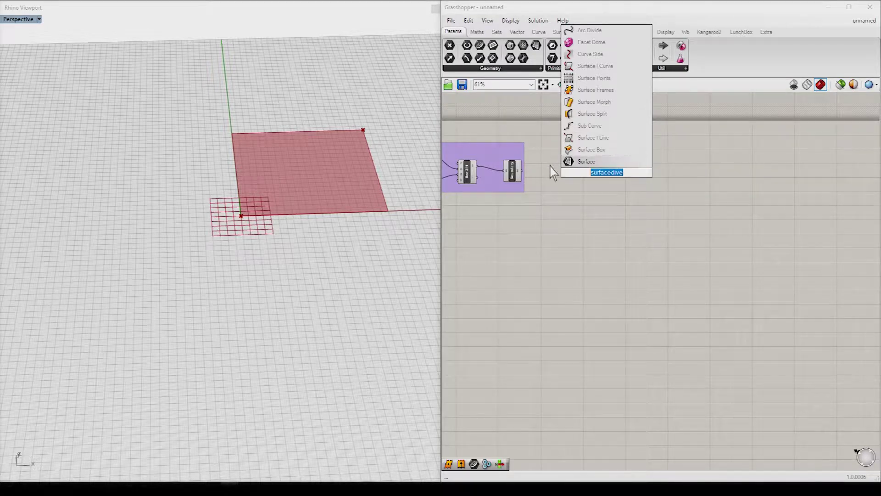
{"action": "type", "text": "divide surfa"}
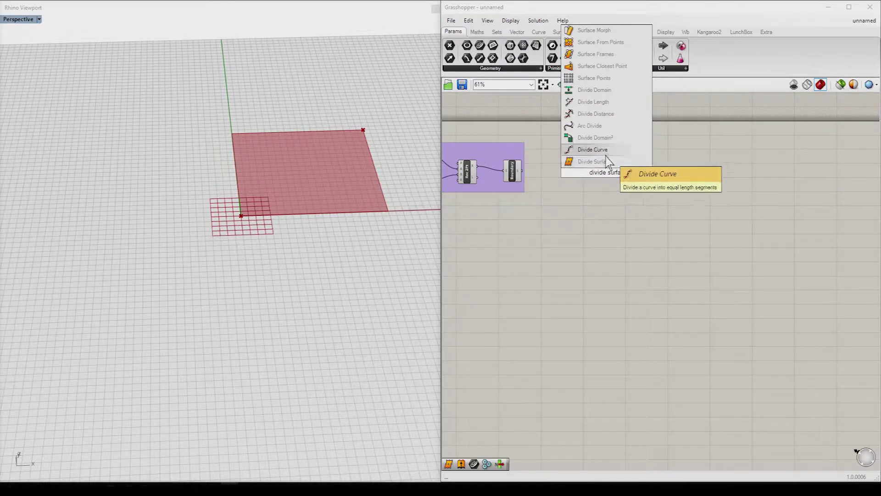
{"action": "left_click", "coordinate": [602, 161]}
{"action": "scroll", "coordinate": [609, 187], "scroll_direction": "up", "scroll_amount": 5}
{"action": "right_click_drag", "start_coordinate": [492, 181], "coordinate": [549, 181]}
{"action": "left_click_drag", "start_coordinate": [659, 202], "coordinate": [564, 184]}
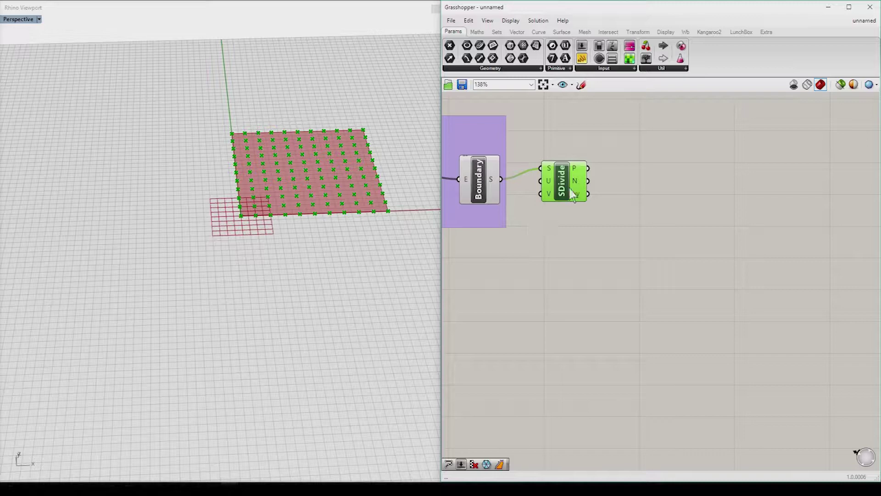
{"action": "left_click_drag", "start_coordinate": [556, 201], "coordinate": [594, 277]}
Drive both the U and V division counts with a single slider set to 20
{"action": "scroll", "coordinate": [478, 303], "scroll_direction": "down", "scroll_amount": 2}
{"action": "scroll", "coordinate": [521, 289], "scroll_direction": "up", "scroll_amount": 2}
{"action": "double_click", "coordinate": [519, 284]}
{"action": "type", "text": "20"}
{"action": "key", "text": "Return"}
{"action": "left_click_drag", "start_coordinate": [575, 284], "coordinate": [637, 266]}
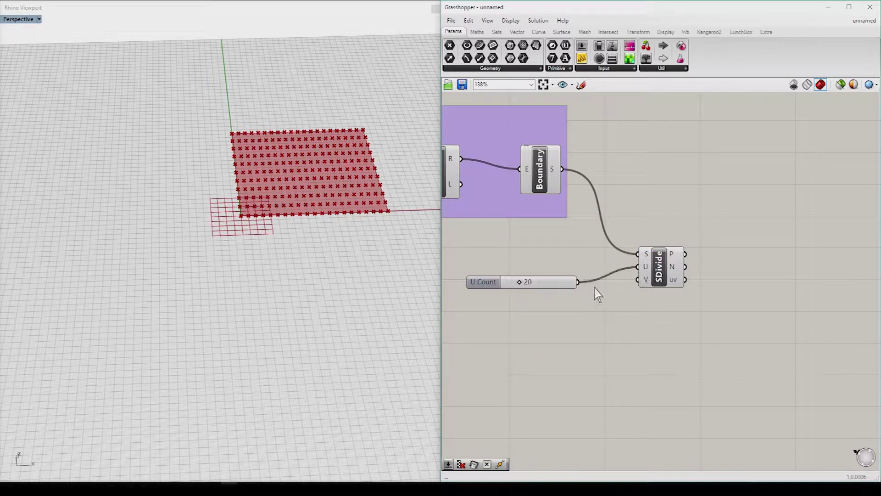
{"action": "left_click_drag", "start_coordinate": [578, 282], "coordinate": [638, 279]}
{"action": "scroll", "coordinate": [340, 184], "scroll_direction": "up", "scroll_amount": 3}
{"action": "mouse_move", "coordinate": [339, 183]}
{"action": "right_mouse_down"}
{"action": "mouse_move", "coordinate": [226, 211]}
{"action": "mouse_move", "coordinate": [290, 248]}
{"action": "right_mouse_up"}
{"action": "left_click_drag", "start_coordinate": [667, 278], "coordinate": [662, 260]}
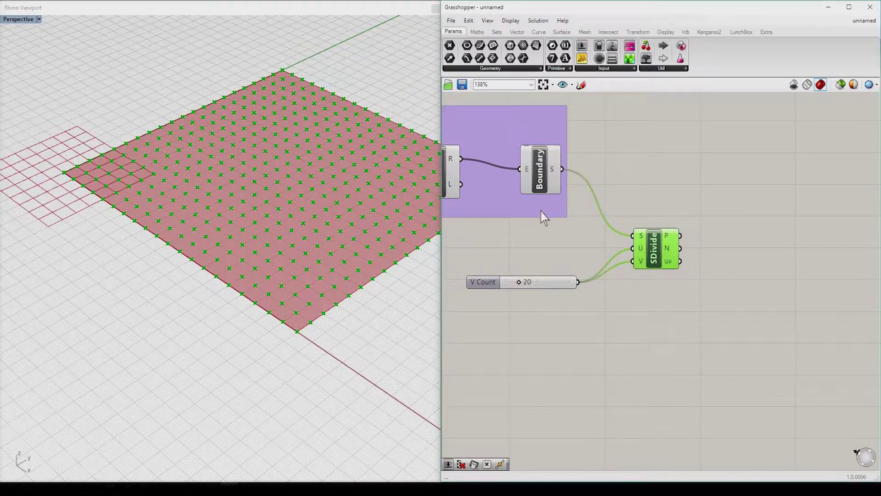
{"action": "right_click_drag", "start_coordinate": [590, 245], "coordinate": [572, 237]}
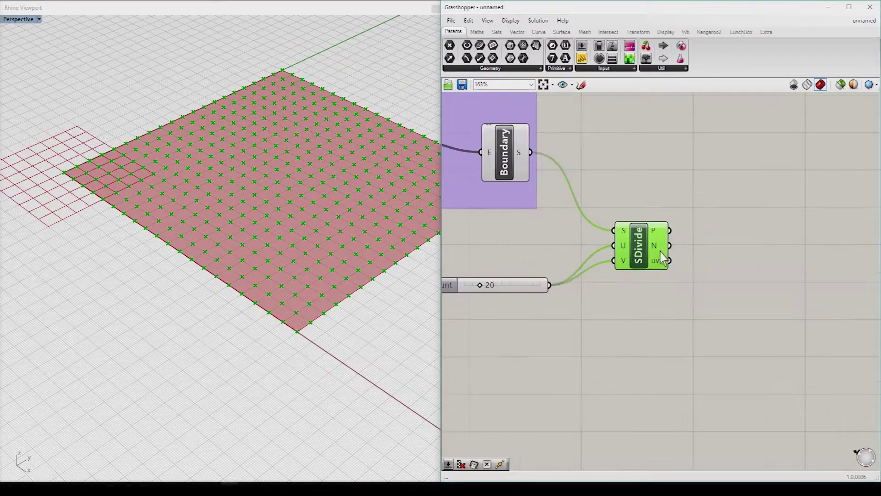
{"action": "double_click", "coordinate": [763, 185]}
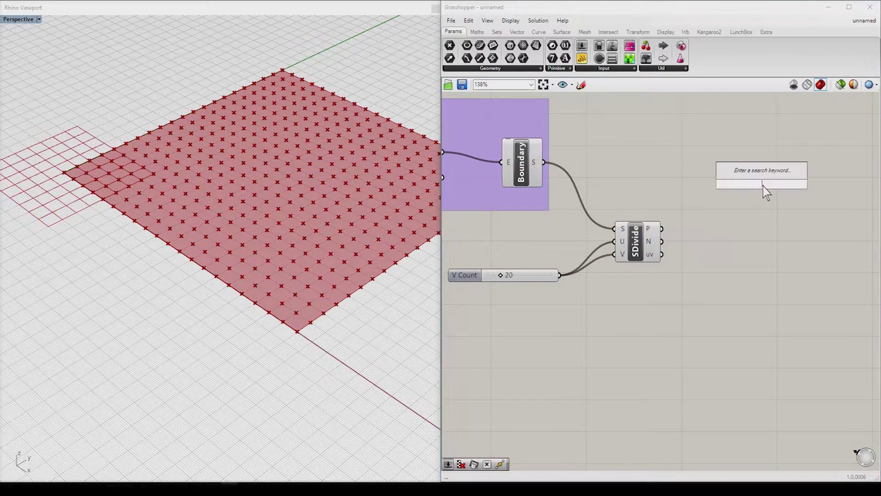
Add a Cull Pattern component with the divided grid points as its list
{"action": "type", "text": "cull"}
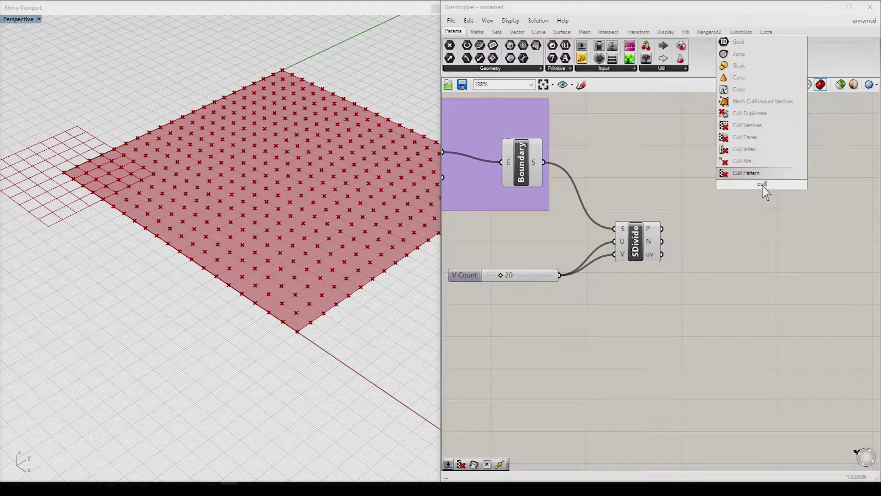
{"action": "key", "text": "Return"}
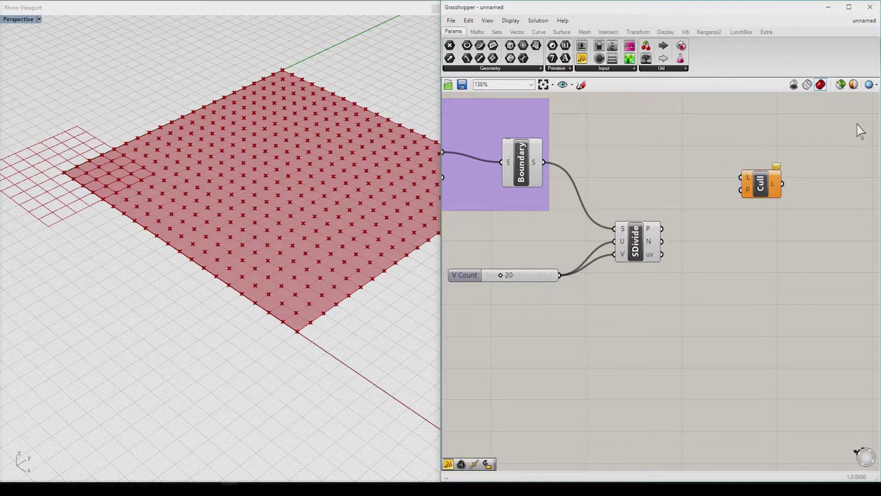
{"action": "left_click_drag", "start_coordinate": [762, 193], "coordinate": [765, 191]}
{"action": "mouse_move", "coordinate": [662, 229]}
{"action": "left_mouse_down"}
{"action": "mouse_move", "coordinate": [744, 176]}
{"action": "mouse_move", "coordinate": [780, 198]}
{"action": "left_mouse_up"}
Wire a multiline panel reading true/false into the cull as its pattern
{"action": "double_click", "coordinate": [684, 160]}
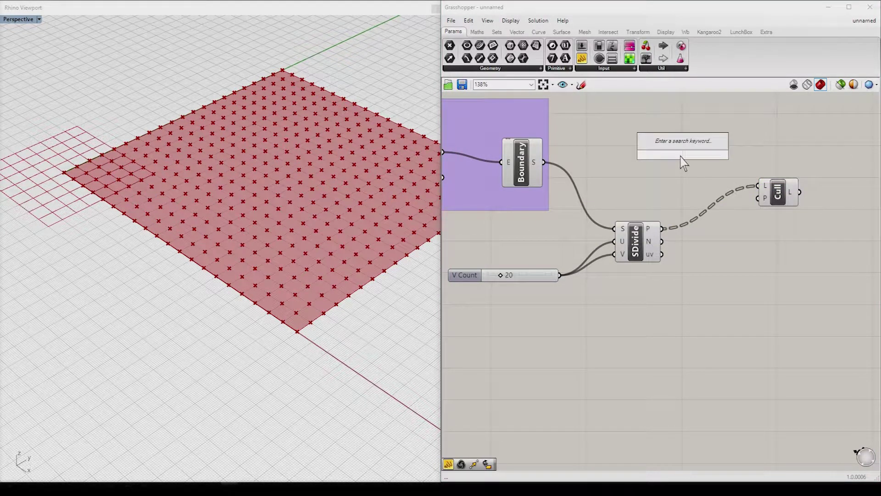
{"action": "type", "text": "panel"}
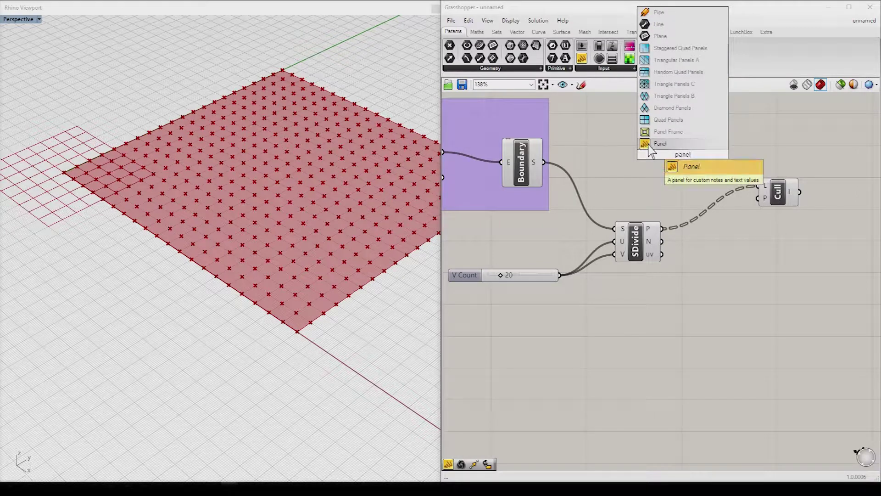
{"action": "left_click", "coordinate": [654, 146]}
{"action": "double_click", "coordinate": [669, 156]}
{"action": "type", "text": "true"}
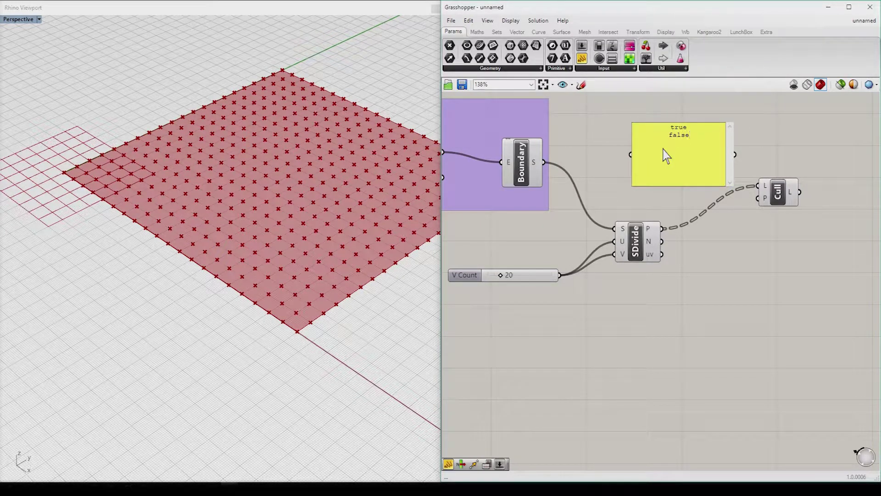
{"action": "right_click", "coordinate": [675, 148]}
{"action": "left_click", "coordinate": [717, 185]}
{"action": "left_click_drag", "start_coordinate": [736, 162], "coordinate": [743, 156]}
{"action": "left_click_drag", "start_coordinate": [760, 195], "coordinate": [759, 198]}
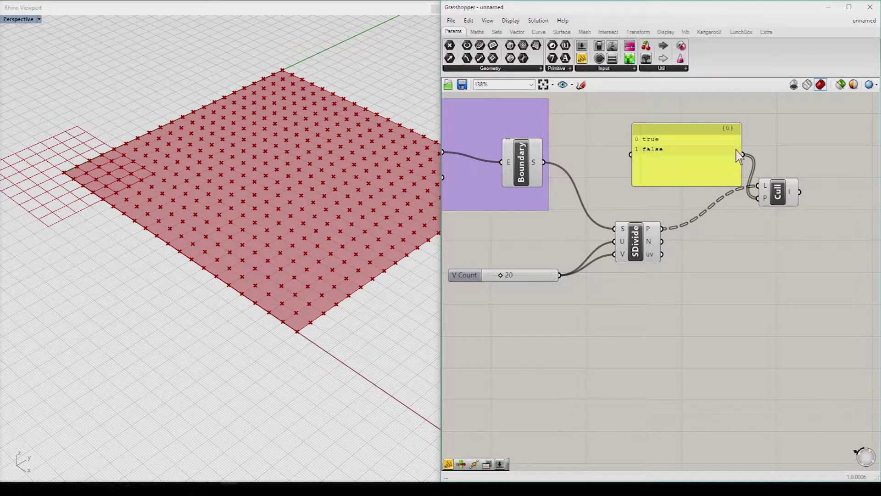
Resize the true/false panel and reposition it and the Cull component
{"action": "mouse_move", "coordinate": [738, 153]}
{"action": "left_mouse_down"}
{"action": "mouse_move", "coordinate": [706, 151]}
{"action": "mouse_move", "coordinate": [678, 125]}
{"action": "left_mouse_up"}
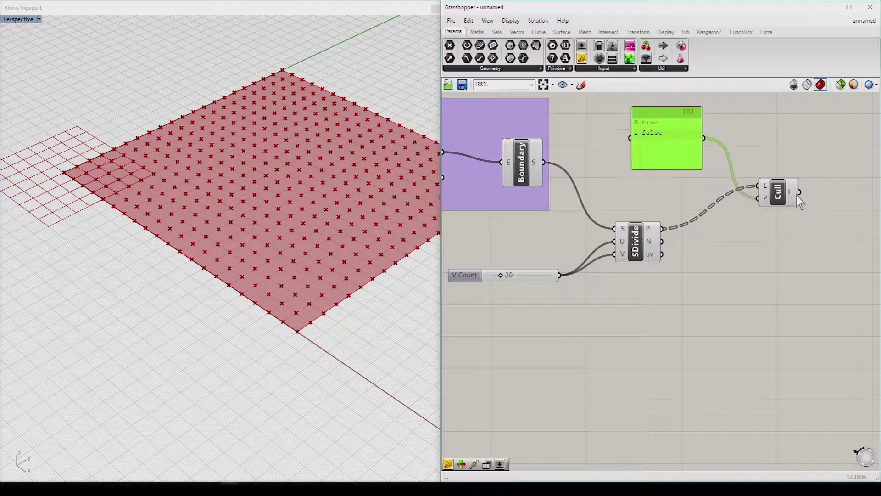
{"action": "left_click", "coordinate": [785, 196]}
{"action": "left_click", "coordinate": [806, 211]}
{"action": "left_click_drag", "start_coordinate": [784, 202], "coordinate": [795, 202]}
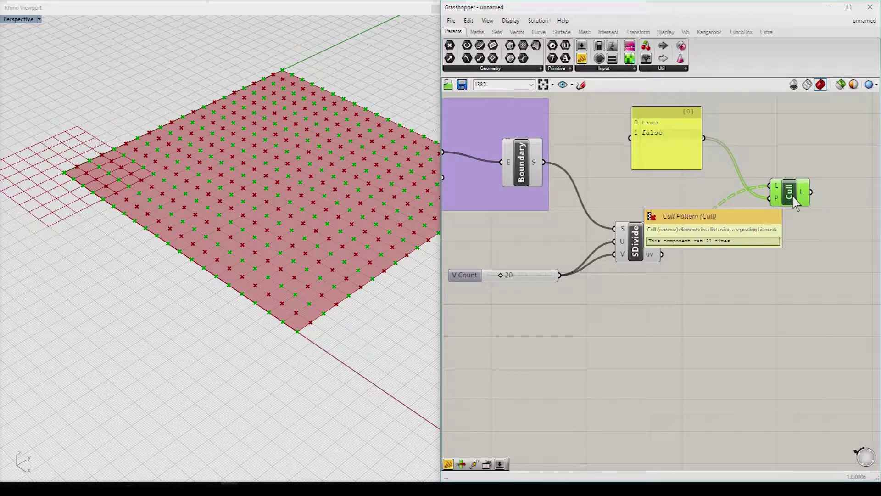
{"action": "left_click", "coordinate": [807, 271]}
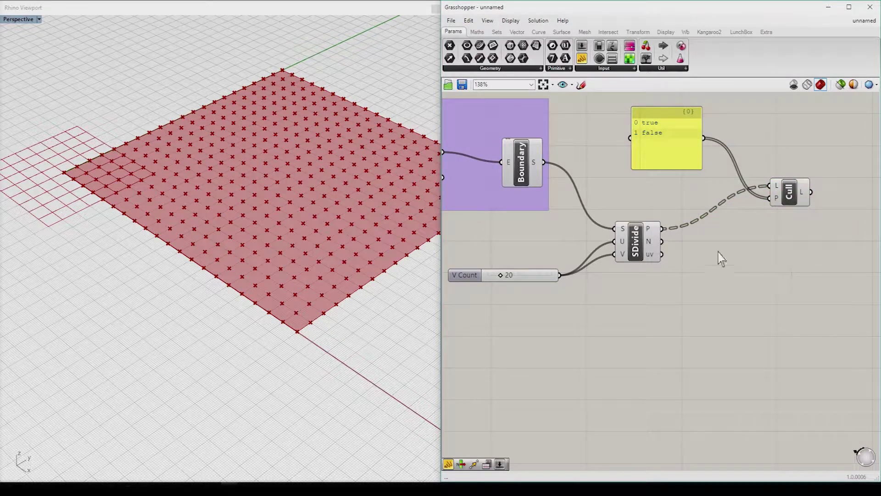
{"action": "right_click_drag", "start_coordinate": [770, 258], "coordinate": [741, 248]}
{"action": "double_click", "coordinate": [757, 251]}
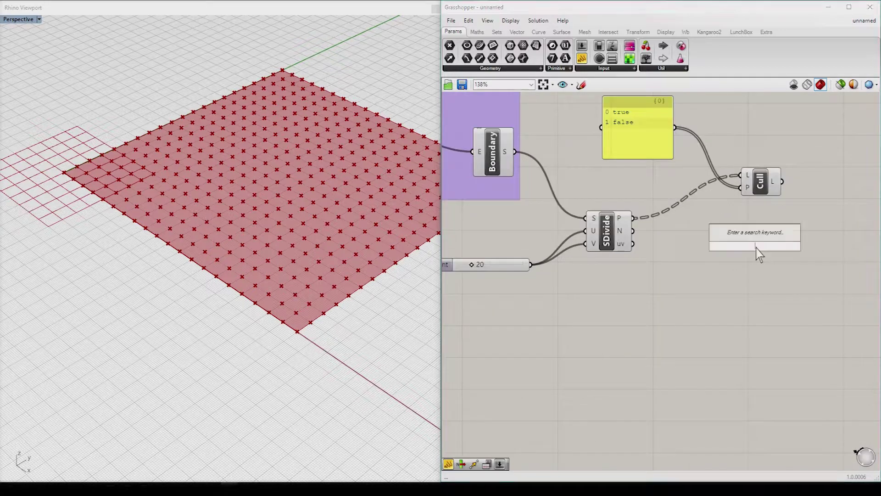
Add a second Cull Pattern, copying the pattern panel and cull beside the divide
{"action": "type", "text": "cull"}
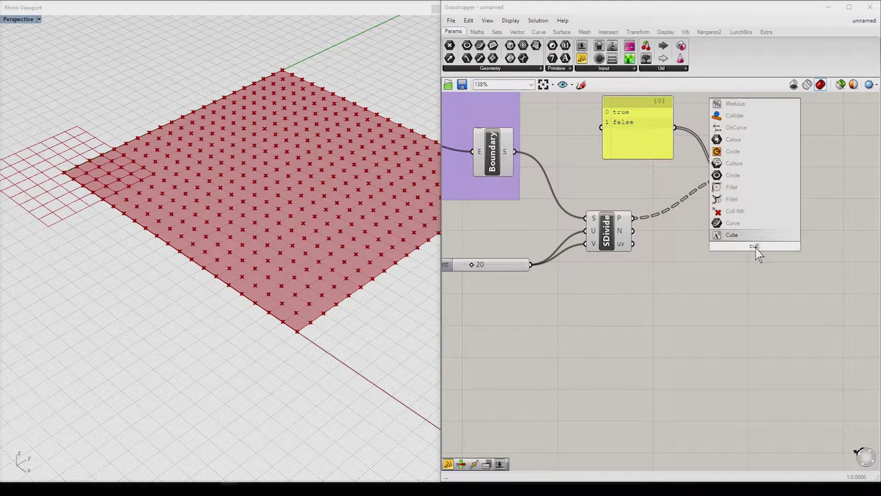
{"action": "key", "text": "Return"}
{"action": "left_click_drag", "start_coordinate": [814, 277], "coordinate": [638, 103]}
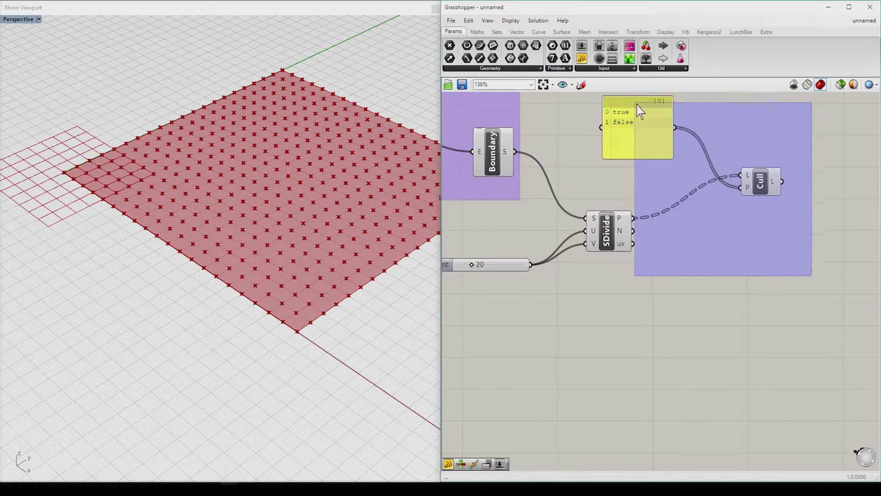
{"action": "mouse_move", "coordinate": [759, 195]}
{"action": "left_mouse_down"}
{"action": "mouse_move", "coordinate": [785, 236]}
{"action": "mouse_move", "coordinate": [778, 324]}
{"action": "mouse_move", "coordinate": [786, 367]}
{"action": "mouse_move", "coordinate": [784, 251]}
{"action": "left_mouse_up"}
{"action": "mouse_move", "coordinate": [664, 256]}
{"action": "left_mouse_down"}
{"action": "mouse_move", "coordinate": [675, 302]}
{"action": "mouse_move", "coordinate": [640, 308]}
{"action": "left_mouse_up"}
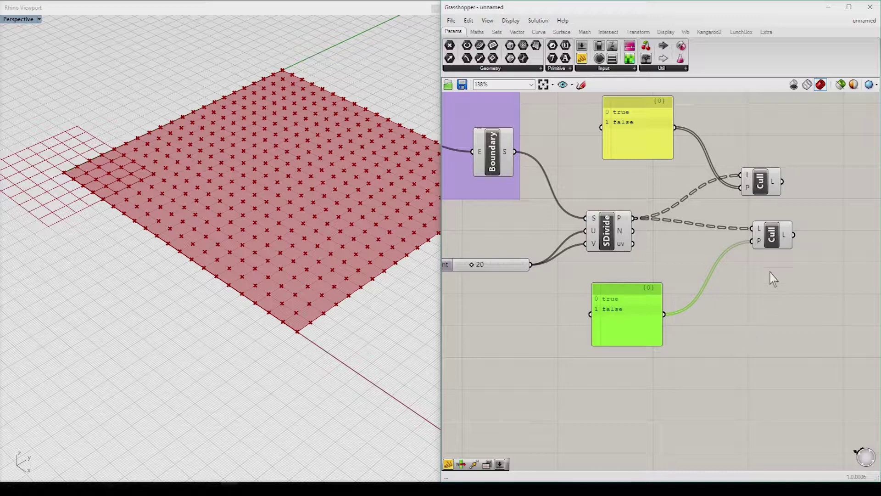
{"action": "left_click", "coordinate": [775, 261]}
{"action": "left_click_drag", "start_coordinate": [776, 243], "coordinate": [770, 243]}
Wire the surface normals and original true/false panel into the second cull, deleting the copy
{"action": "left_click_drag", "start_coordinate": [634, 231], "coordinate": [752, 230]}
{"action": "left_click_drag", "start_coordinate": [652, 307], "coordinate": [655, 290]}
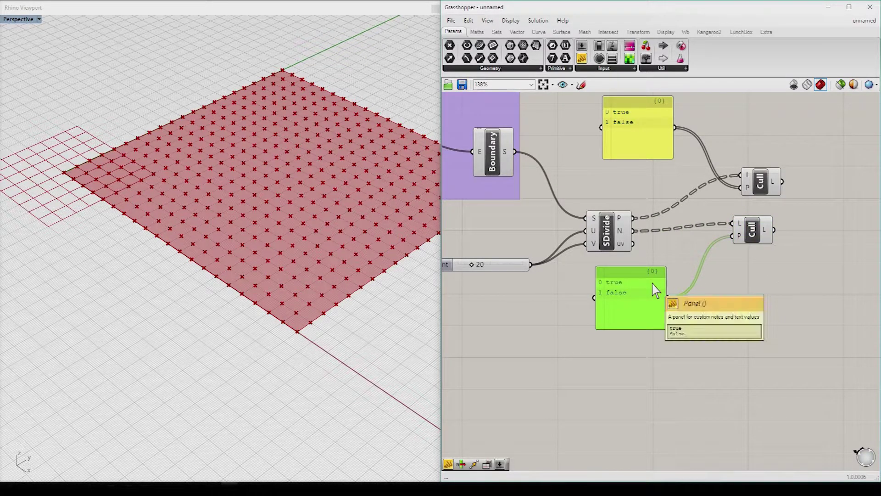
{"action": "key", "text": "Delete"}
{"action": "left_click_drag", "start_coordinate": [693, 171], "coordinate": [732, 236]}
{"action": "scroll", "coordinate": [450, 246], "scroll_direction": "down", "scroll_amount": 2}
{"action": "left_click_drag", "start_coordinate": [669, 241], "coordinate": [680, 240]}
{"action": "double_click", "coordinate": [734, 238]}
Add a Multiplication (A×B) component and a number slider set to 0.25 wired to it
{"action": "type", "text": "multip"}
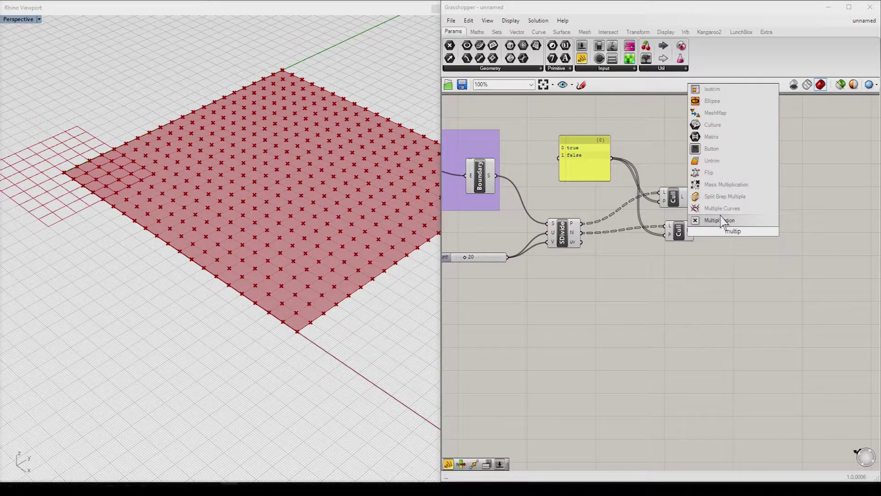
{"action": "key", "text": "Return"}
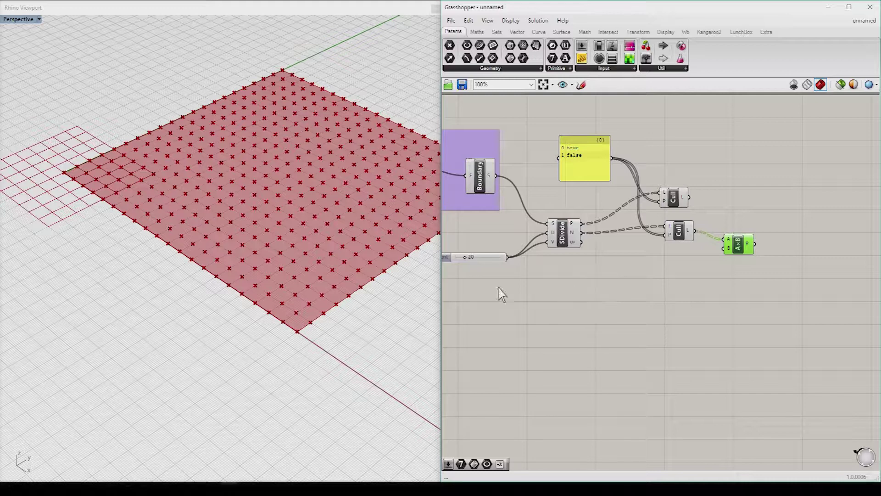
{"action": "double_click", "coordinate": [473, 286]}
{"action": "type", "text": "slider"}
{"action": "key", "text": "Return"}
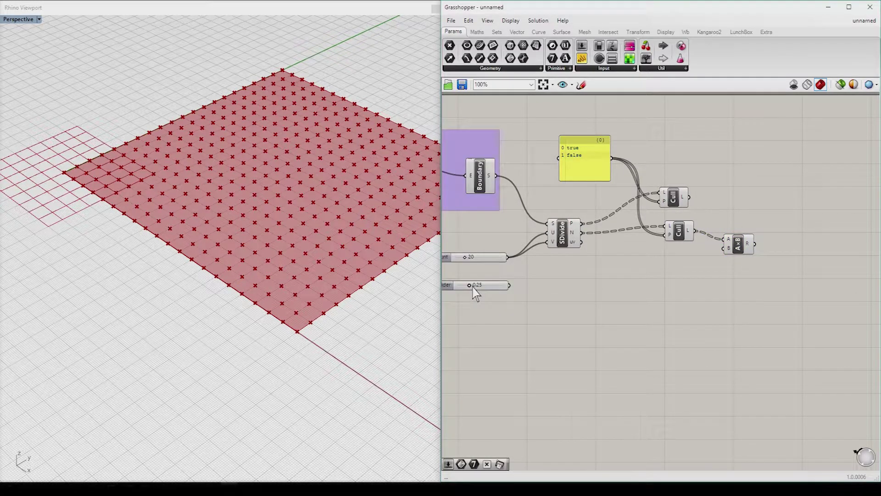
{"action": "left_click_drag", "start_coordinate": [509, 285], "coordinate": [724, 248]}
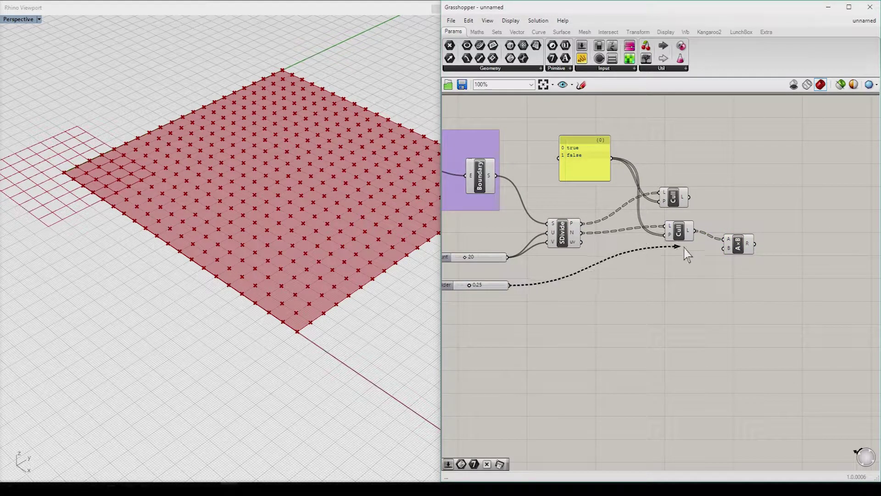
Move the culled points along their normals scaled by the 0.25 slider
{"action": "left_click_drag", "start_coordinate": [674, 198], "coordinate": [694, 198]}
{"action": "double_click", "coordinate": [813, 226]}
{"action": "type", "text": "movr"}
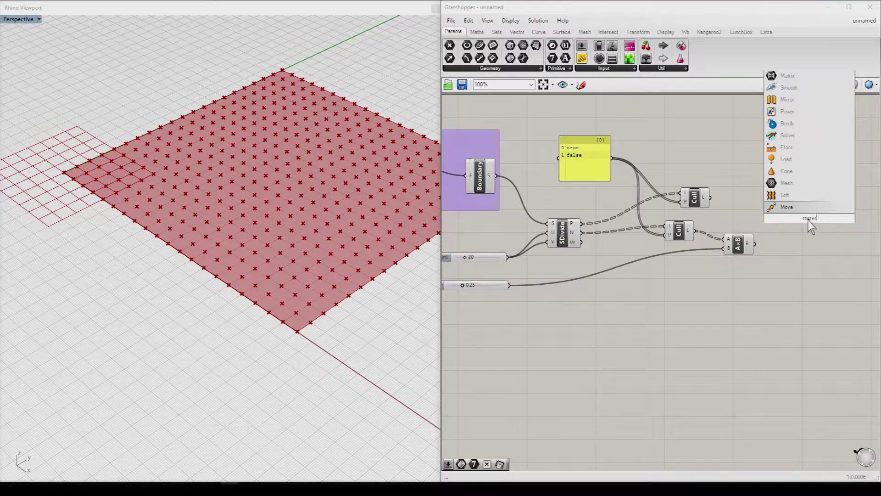
{"action": "key", "text": "Return"}
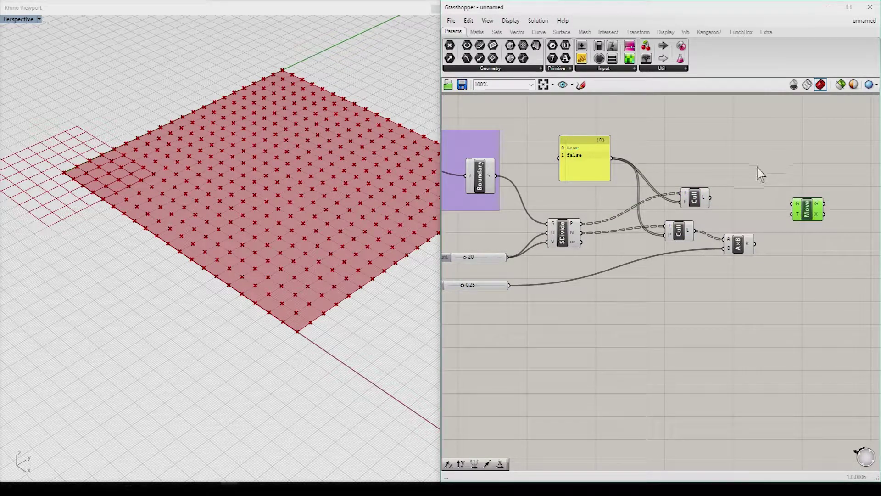
{"action": "mouse_move", "coordinate": [710, 197]}
{"action": "left_mouse_down"}
{"action": "mouse_move", "coordinate": [792, 203]}
{"action": "mouse_move", "coordinate": [821, 226]}
{"action": "left_mouse_up"}
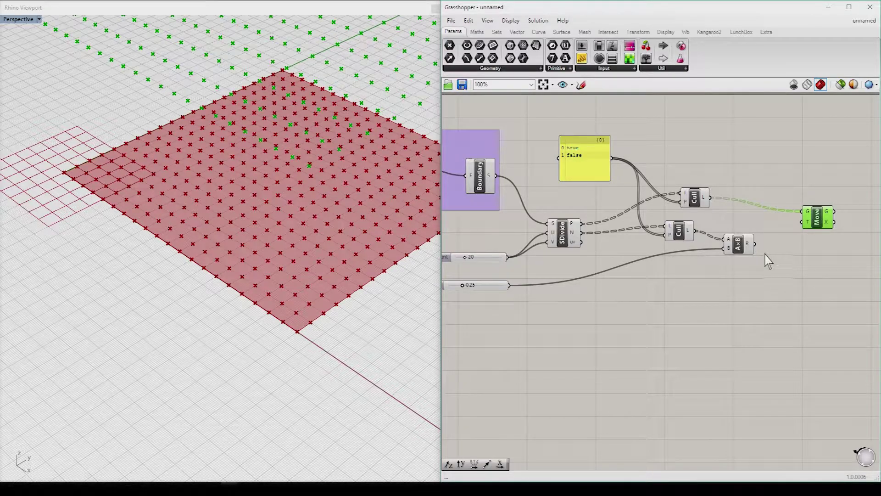
{"action": "left_click_drag", "start_coordinate": [755, 244], "coordinate": [802, 222]}
{"action": "mouse_move", "coordinate": [380, 272]}
{"action": "right_mouse_down"}
{"action": "mouse_move", "coordinate": [305, 251]}
{"action": "mouse_move", "coordinate": [266, 216]}
{"action": "mouse_move", "coordinate": [305, 247]}
{"action": "right_mouse_up"}
{"action": "scroll", "coordinate": [305, 246], "scroll_direction": "up", "scroll_amount": 2}
{"action": "scroll", "coordinate": [643, 291], "scroll_direction": "up", "scroll_amount": 2}
{"action": "scroll", "coordinate": [623, 297], "scroll_direction": "up", "scroll_amount": 1}
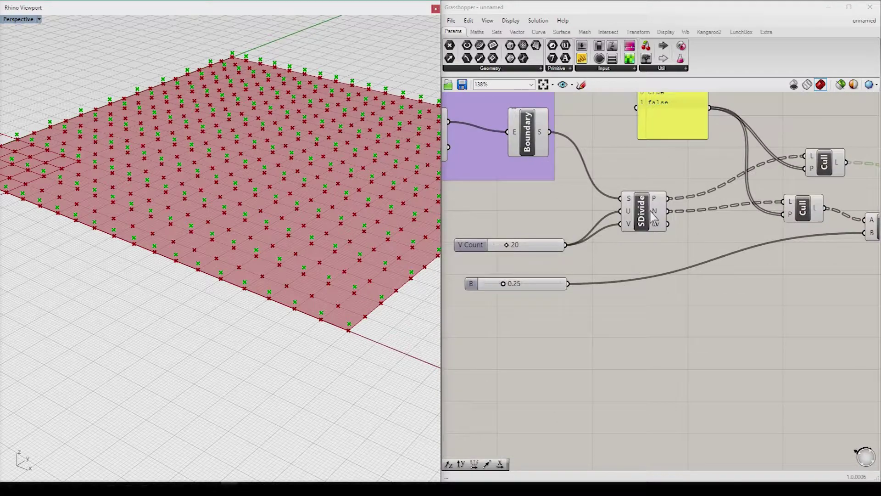
Turn off preview on the Surface Divide and Boundary Surfaces components
{"action": "left_click", "coordinate": [652, 215]}
{"action": "right_click", "coordinate": [627, 216]}
{"action": "left_click", "coordinate": [666, 228]}
{"action": "scroll", "coordinate": [574, 269], "scroll_direction": "down", "scroll_amount": 3}
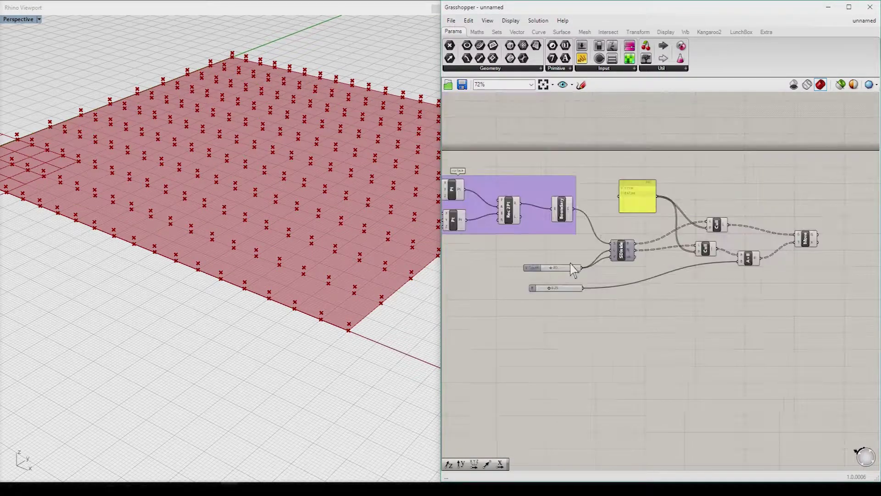
{"action": "right_click", "coordinate": [568, 213]}
{"action": "left_click", "coordinate": [592, 231]}
{"action": "mouse_move", "coordinate": [304, 265]}
{"action": "right_mouse_down"}
{"action": "mouse_move", "coordinate": [240, 279]}
{"action": "mouse_move", "coordinate": [305, 270]}
{"action": "right_mouse_up"}
Turn off the upper Cull component's point preview
{"action": "scroll", "coordinate": [698, 256], "scroll_direction": "up", "scroll_amount": 2}
{"action": "left_click", "coordinate": [714, 221]}
{"action": "scroll", "coordinate": [716, 225], "scroll_direction": "up", "scroll_amount": 2}
{"action": "right_click", "coordinate": [717, 202]}
{"action": "left_click", "coordinate": [742, 220]}
{"action": "left_click", "coordinate": [557, 271]}
{"action": "scroll", "coordinate": [698, 250], "scroll_direction": "down", "scroll_amount": 3}
{"action": "left_click", "coordinate": [694, 234]}
{"action": "scroll", "coordinate": [743, 289], "scroll_direction": "down", "scroll_amount": 1}
Duplicate the cull, multiplication and move chain with copy and paste
{"action": "right_click_drag", "start_coordinate": [564, 291], "coordinate": [655, 291]}
{"action": "mouse_move", "coordinate": [828, 291]}
{"action": "left_mouse_down"}
{"action": "mouse_move", "coordinate": [695, 215]}
{"action": "mouse_move", "coordinate": [602, 177]}
{"action": "left_mouse_up"}
{"action": "key", "text": "ctrl+c"}
{"action": "key", "text": "ctrl+v"}
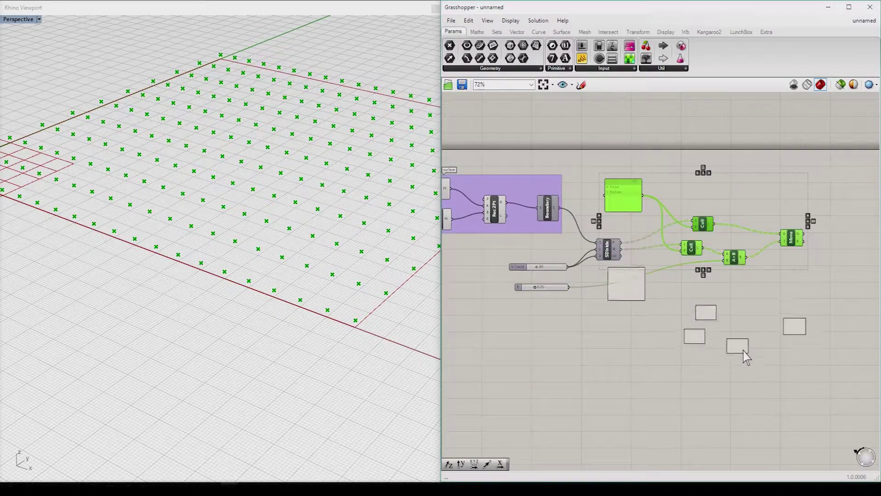
Position the pasted Cull/Multiplication/Move copy just below the original chain
{"action": "left_click", "coordinate": [748, 384]}
{"action": "left_click_drag", "start_coordinate": [626, 327], "coordinate": [603, 371]}
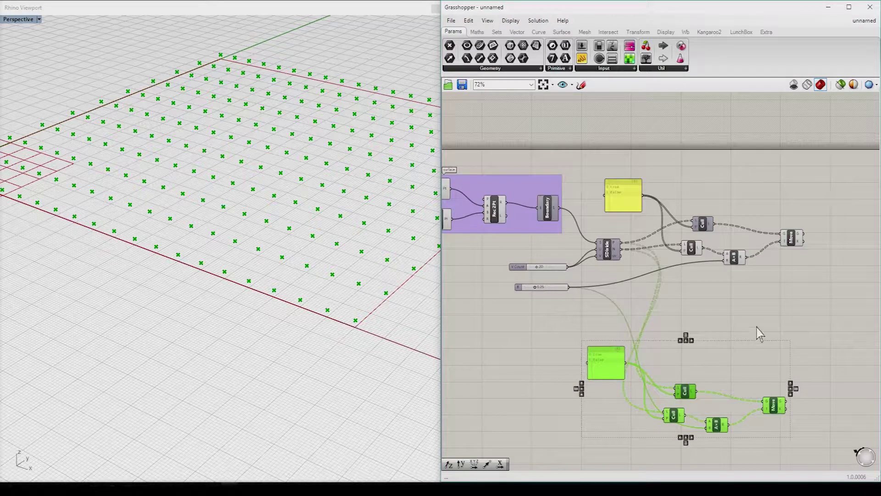
{"action": "left_click_drag", "start_coordinate": [680, 388], "coordinate": [735, 340]}
{"action": "scroll", "coordinate": [709, 388], "scroll_direction": "up", "scroll_amount": 3}
{"action": "scroll", "coordinate": [640, 349], "scroll_direction": "down", "scroll_amount": 4}
{"action": "left_click_drag", "start_coordinate": [767, 413], "coordinate": [641, 332]}
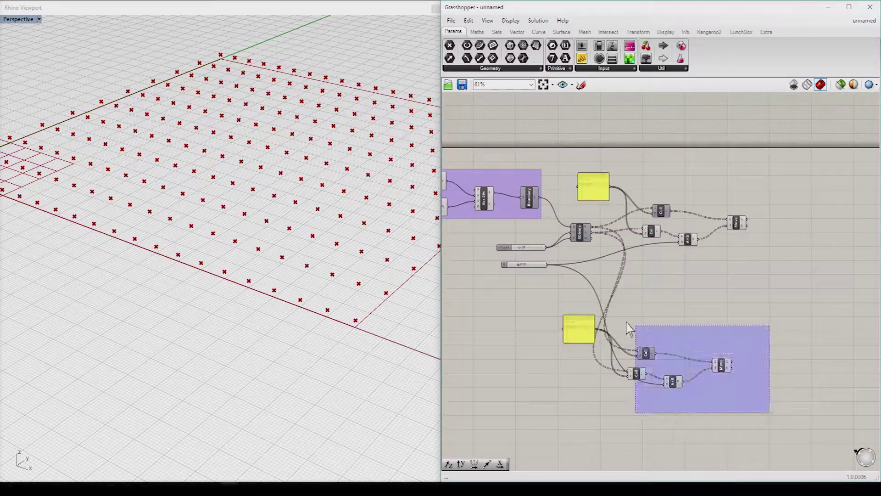
{"action": "left_click_drag", "start_coordinate": [651, 371], "coordinate": [673, 293]}
{"action": "left_click", "coordinate": [611, 358]}
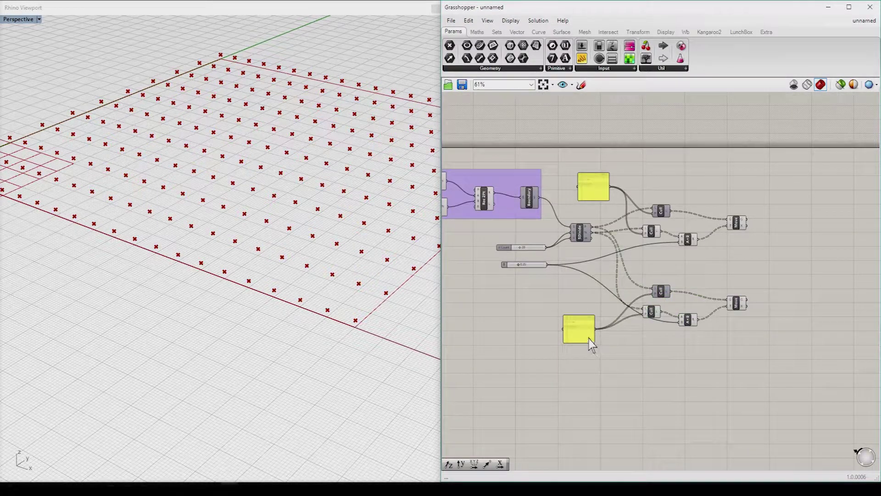
{"action": "scroll", "coordinate": [581, 328], "scroll_direction": "up", "scroll_amount": 3}
Change the copied pattern panel's text to false/true
{"action": "double_click", "coordinate": [572, 325]}
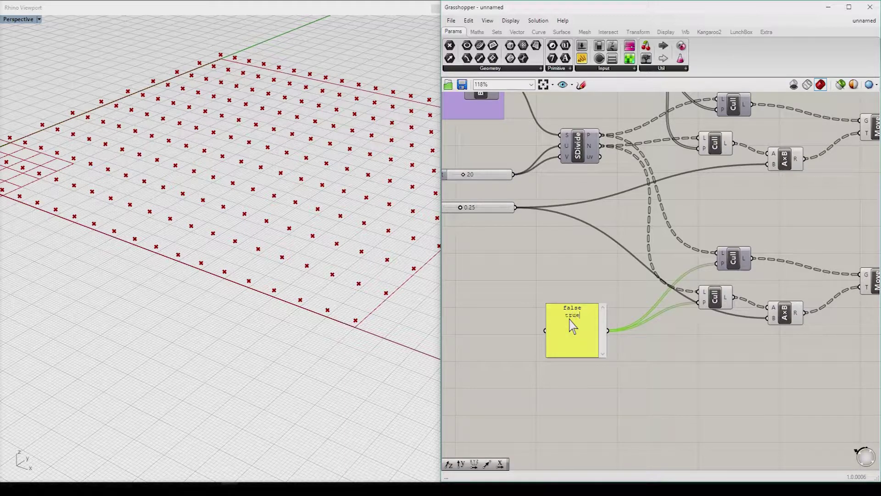
{"action": "left_click", "coordinate": [649, 396]}
{"action": "scroll", "coordinate": [661, 358], "scroll_direction": "down", "scroll_amount": 3}
{"action": "scroll", "coordinate": [661, 349], "scroll_direction": "up", "scroll_amount": 3}
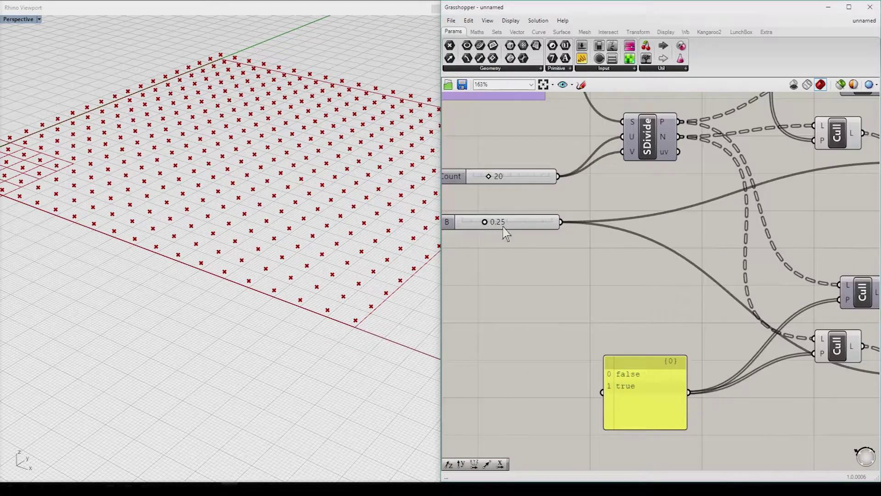
{"action": "scroll", "coordinate": [667, 337], "scroll_direction": "down", "scroll_amount": 3}
{"action": "scroll", "coordinate": [669, 333], "scroll_direction": "up", "scroll_amount": 3}
Add a Negative component so the copy uses the 0.25 slider negated
{"action": "double_click", "coordinate": [675, 322]}
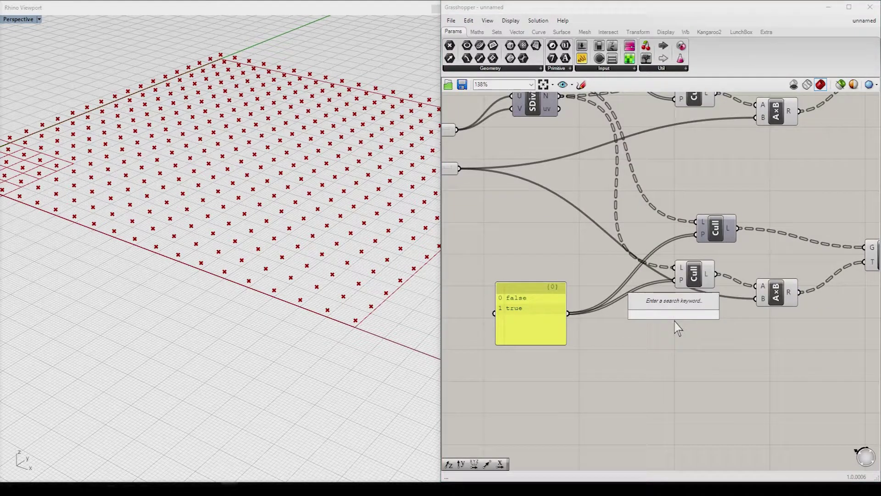
{"action": "type", "text": "nega"}
{"action": "left_click", "coordinate": [656, 303]}
{"action": "scroll", "coordinate": [680, 330], "scroll_direction": "down", "scroll_amount": 3}
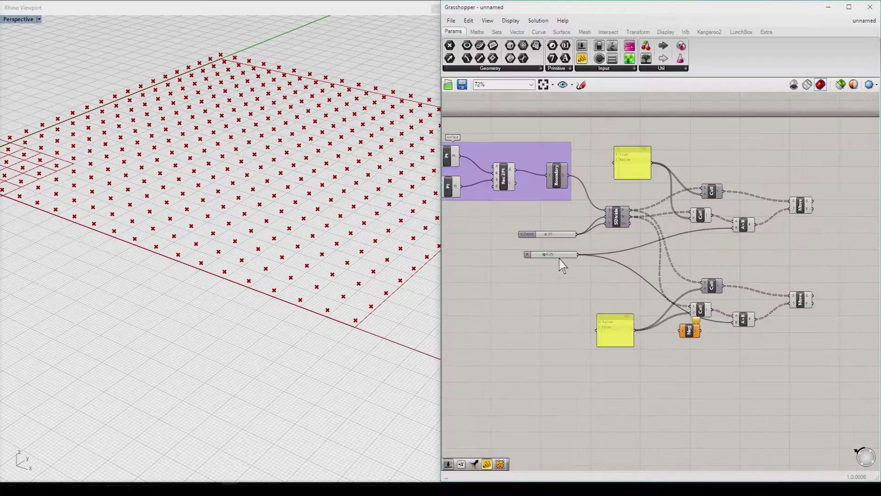
{"action": "mouse_move", "coordinate": [579, 255]}
{"action": "left_mouse_down"}
{"action": "mouse_move", "coordinate": [683, 339]}
{"action": "mouse_move", "coordinate": [735, 322]}
{"action": "left_mouse_up"}
{"action": "mouse_move", "coordinate": [307, 309]}
{"action": "right_mouse_down"}
{"action": "mouse_move", "coordinate": [219, 309]}
{"action": "mouse_move", "coordinate": [262, 266]}
{"action": "mouse_move", "coordinate": [226, 268]}
{"action": "mouse_move", "coordinate": [315, 305]}
{"action": "mouse_move", "coordinate": [348, 304]}
{"action": "right_mouse_up"}
{"action": "right_click_drag", "start_coordinate": [877, 255], "coordinate": [696, 224]}
Add a Weave component and feed both moved point sets into it
{"action": "type", "text": "weav"}
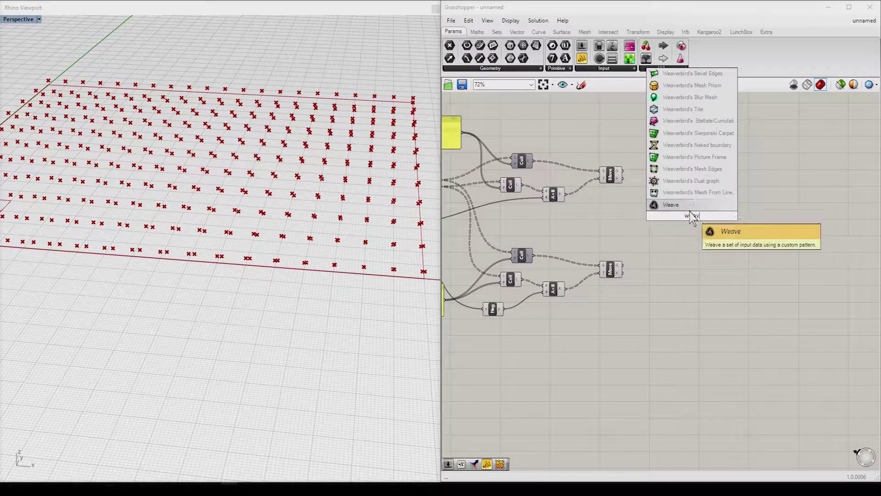
{"action": "key", "text": "Return"}
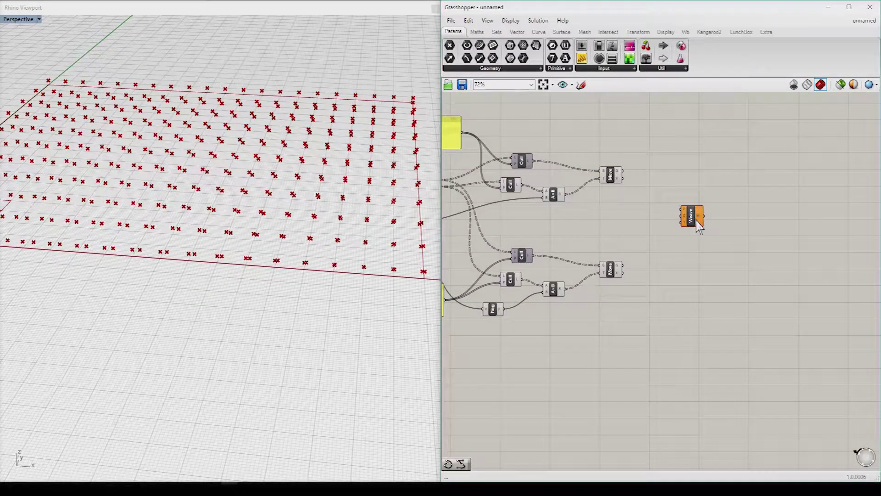
{"action": "scroll", "coordinate": [628, 186], "scroll_direction": "up", "scroll_amount": 3}
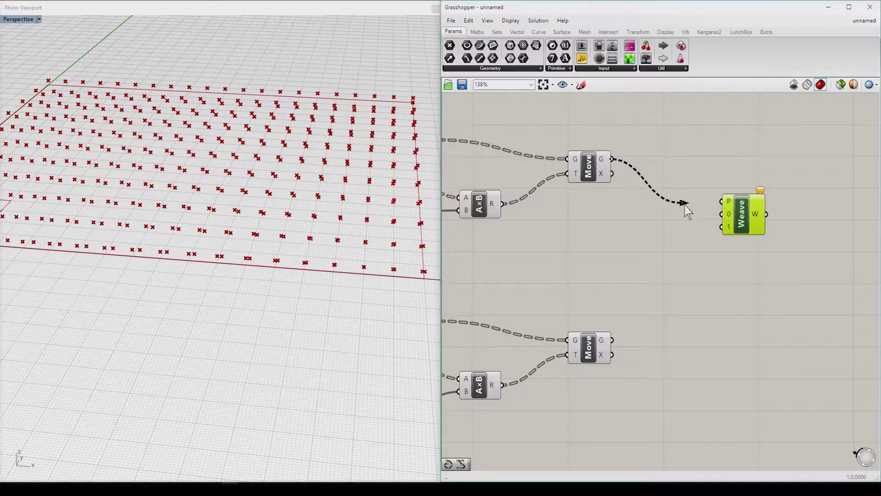
{"action": "left_click_drag", "start_coordinate": [724, 241], "coordinate": [722, 227]}
{"action": "right_click_drag", "start_coordinate": [256, 256], "coordinate": [183, 256]}
{"action": "left_click_drag", "start_coordinate": [739, 216], "coordinate": [701, 237]}
Run an Interpolate curve through the woven points to get wavy lines
{"action": "double_click", "coordinate": [791, 262]}
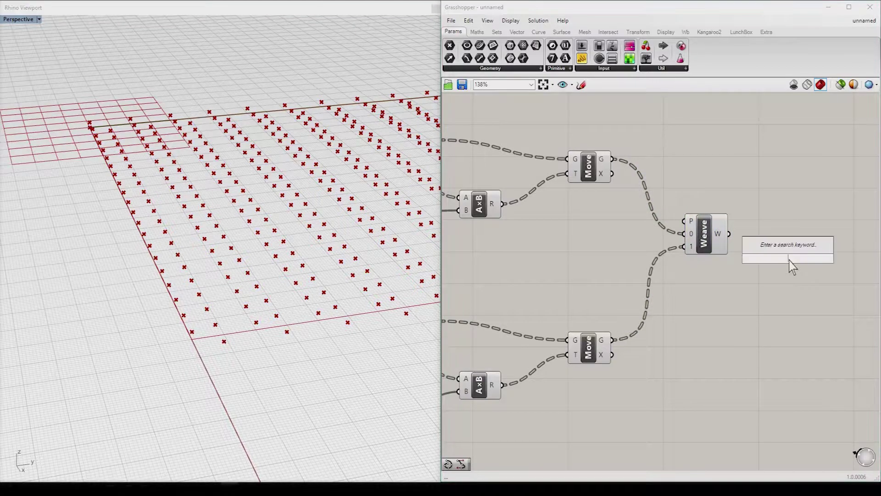
{"action": "type", "text": "interpolate"}
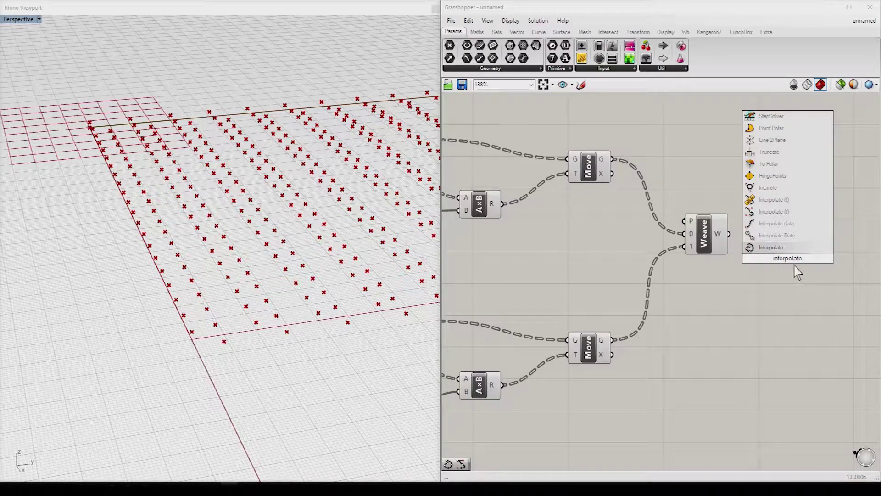
{"action": "left_click", "coordinate": [762, 248]}
{"action": "left_click_drag", "start_coordinate": [774, 237], "coordinate": [773, 229]}
{"action": "right_click_drag", "start_coordinate": [308, 231], "coordinate": [238, 225]}
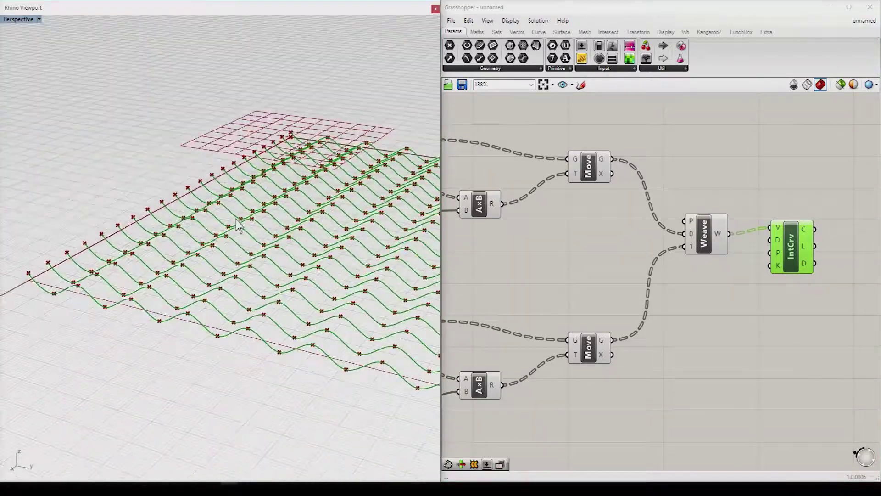
{"action": "scroll", "coordinate": [243, 223], "scroll_direction": "down", "scroll_amount": 5}
{"action": "scroll", "coordinate": [282, 226], "scroll_direction": "up", "scroll_amount": 10}
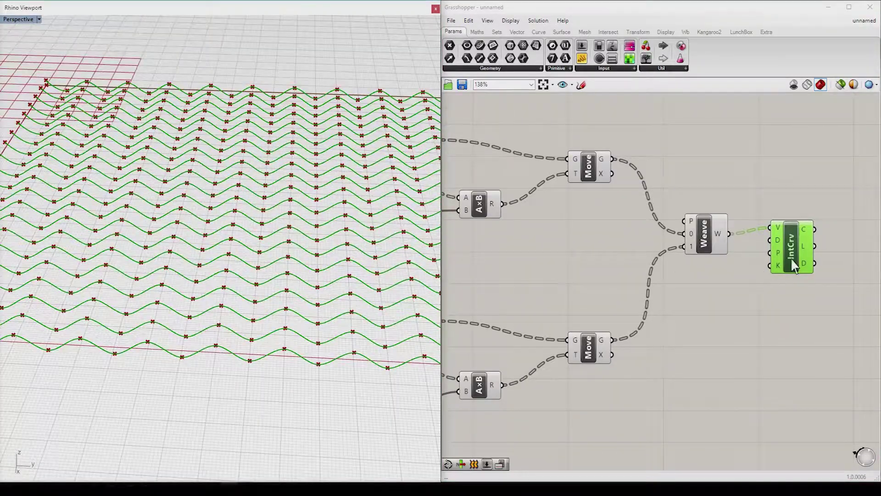
{"action": "scroll", "coordinate": [687, 236], "scroll_direction": "down", "scroll_amount": 2}
{"action": "double_click", "coordinate": [686, 235]}
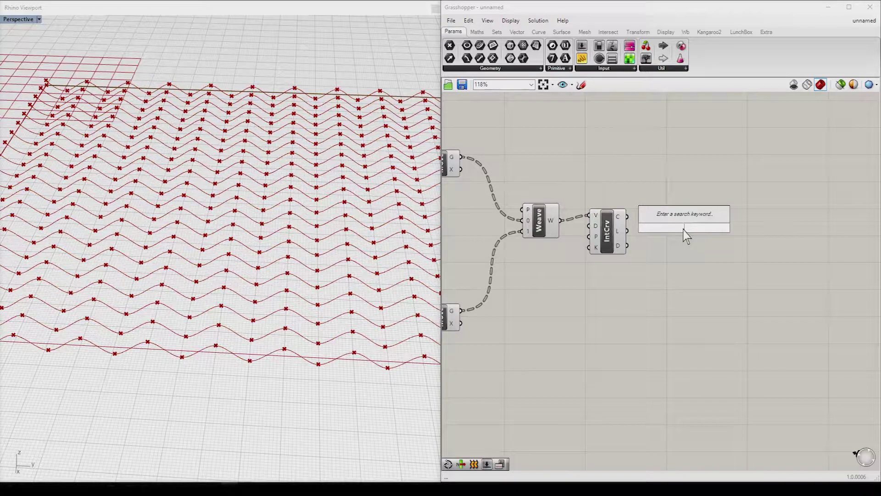
Add a Loft component next to the IntCrv curves
{"action": "type", "text": "loft"}
{"action": "key", "text": "Return"}
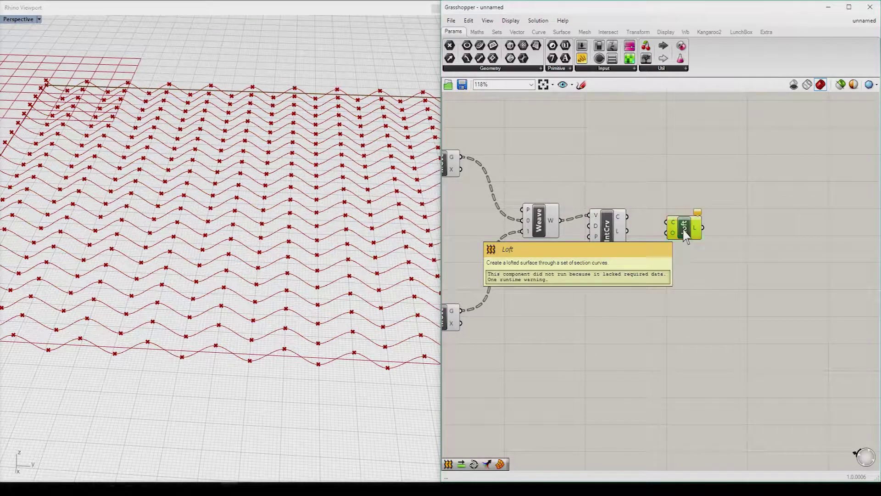
{"action": "left_click_drag", "start_coordinate": [684, 235], "coordinate": [693, 246]}
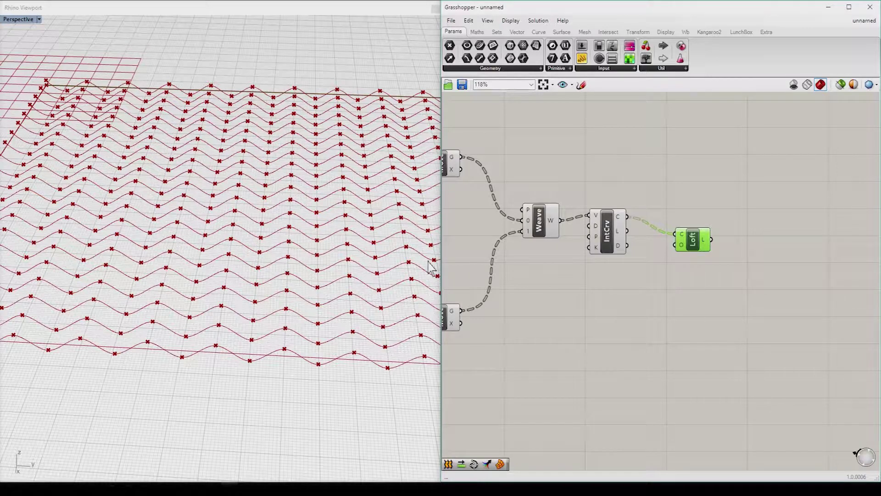
{"action": "right_click_drag", "start_coordinate": [431, 267], "coordinate": [295, 252]}
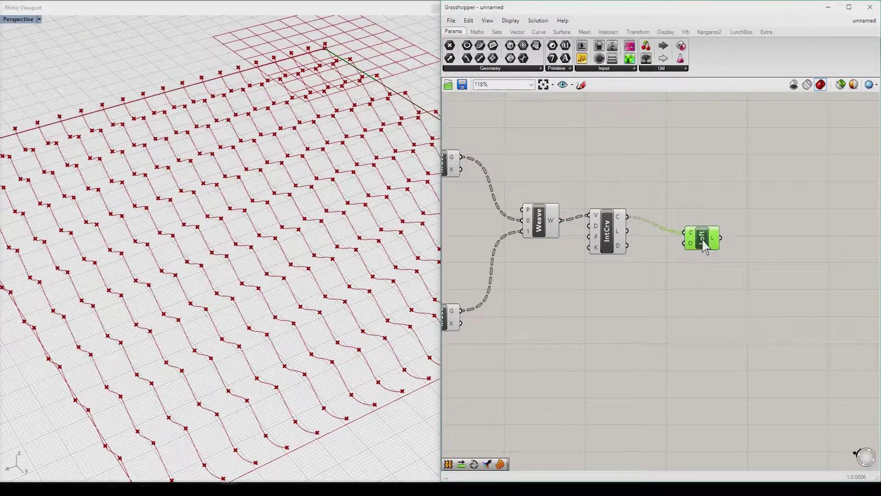
{"action": "scroll", "coordinate": [647, 272], "scroll_direction": "up", "scroll_amount": 1}
{"action": "scroll", "coordinate": [655, 274], "scroll_direction": "up", "scroll_amount": 1}
{"action": "scroll", "coordinate": [655, 274], "scroll_direction": "up", "scroll_amount": 1}
Flatten the Loft's curve input so the curves skin into one wavy surface
{"action": "right_click", "coordinate": [737, 211]}
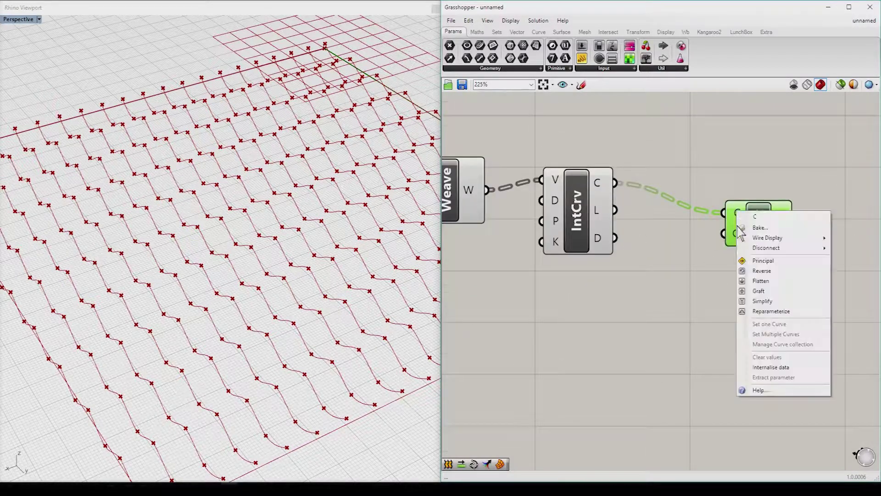
{"action": "left_click", "coordinate": [761, 281]}
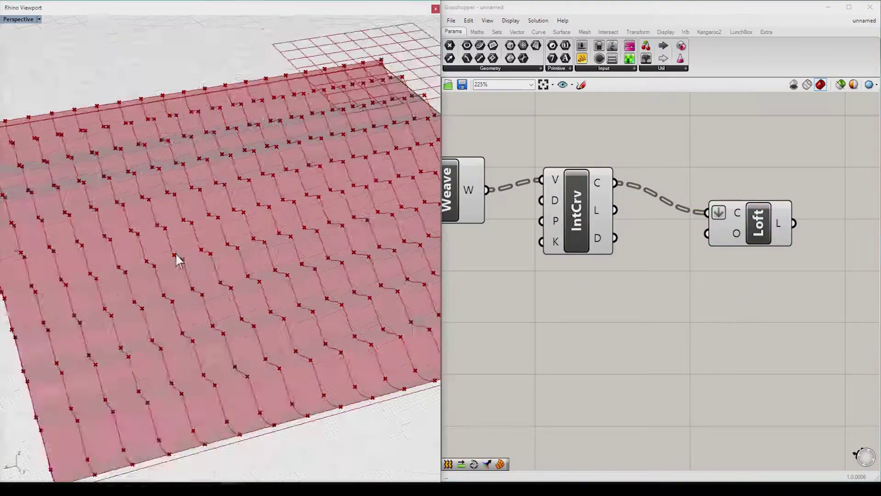
{"action": "scroll", "coordinate": [190, 260], "scroll_direction": "down", "scroll_amount": 5}
{"action": "mouse_move", "coordinate": [151, 233]}
{"action": "right_mouse_down"}
{"action": "mouse_move", "coordinate": [197, 258]}
{"action": "mouse_move", "coordinate": [200, 235]}
{"action": "mouse_move", "coordinate": [226, 239]}
{"action": "right_mouse_up"}
{"action": "scroll", "coordinate": [655, 272], "scroll_direction": "down", "scroll_amount": 2}
{"action": "scroll", "coordinate": [656, 272], "scroll_direction": "down", "scroll_amount": 8}
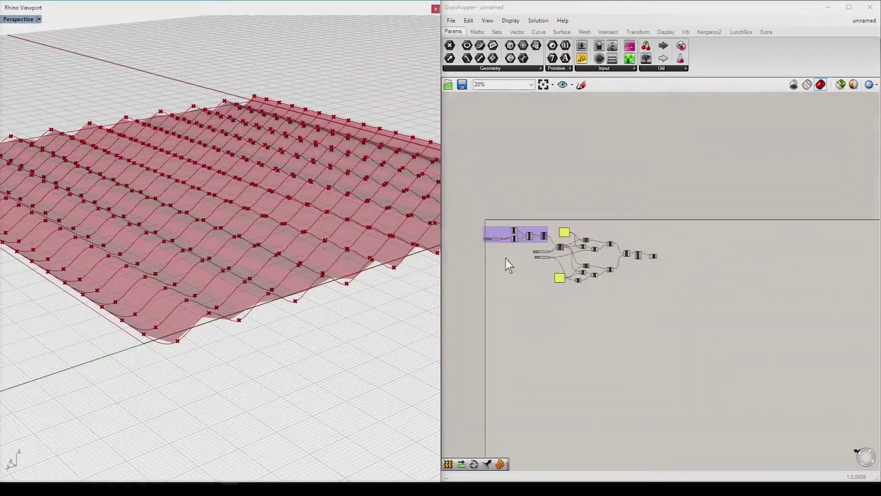
{"action": "scroll", "coordinate": [509, 268], "scroll_direction": "up", "scroll_amount": 5}
{"action": "scroll", "coordinate": [597, 244], "scroll_direction": "up", "scroll_amount": 4}
Raise V Count to 46 and lower Value to 0.19
{"action": "left_click_drag", "start_coordinate": [614, 229], "coordinate": [630, 234]}
{"action": "left_click_drag", "start_coordinate": [616, 284], "coordinate": [617, 289]}
{"action": "scroll", "coordinate": [298, 284], "scroll_direction": "down", "scroll_amount": 3}
{"action": "scroll", "coordinate": [303, 281], "scroll_direction": "down", "scroll_amount": 5}
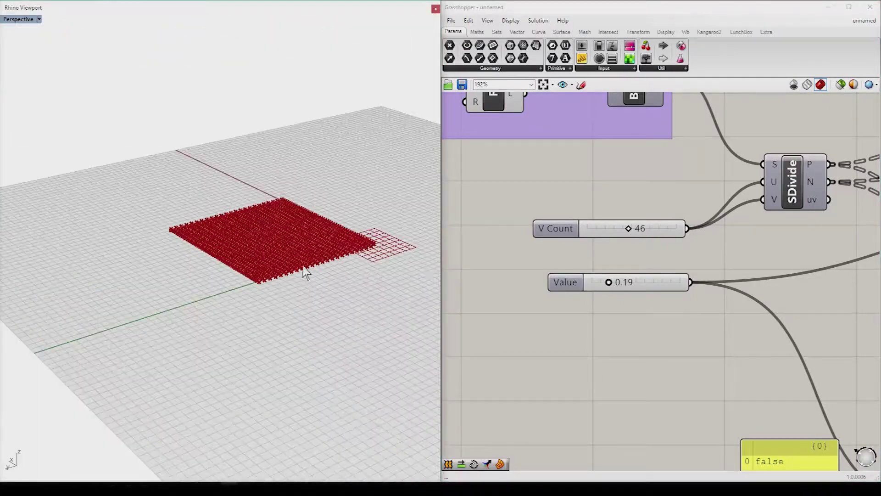
Bake the Loft surface into Rhino with default attributes
{"action": "scroll", "coordinate": [527, 246], "scroll_direction": "down", "scroll_amount": 5}
{"action": "scroll", "coordinate": [726, 218], "scroll_direction": "up", "scroll_amount": 1}
{"action": "scroll", "coordinate": [735, 213], "scroll_direction": "up", "scroll_amount": 8}
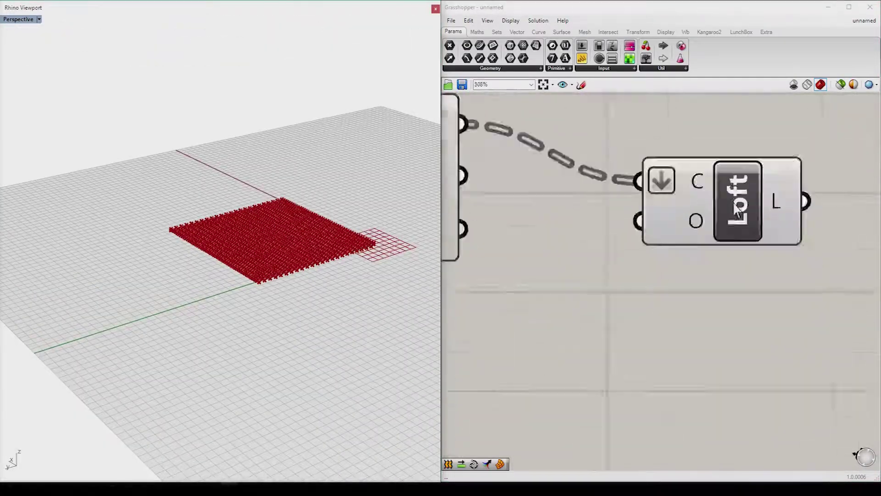
{"action": "scroll", "coordinate": [734, 205], "scroll_direction": "down", "scroll_amount": 4}
{"action": "left_click", "coordinate": [737, 209]}
{"action": "right_click", "coordinate": [737, 202]}
{"action": "left_click", "coordinate": [758, 257]}
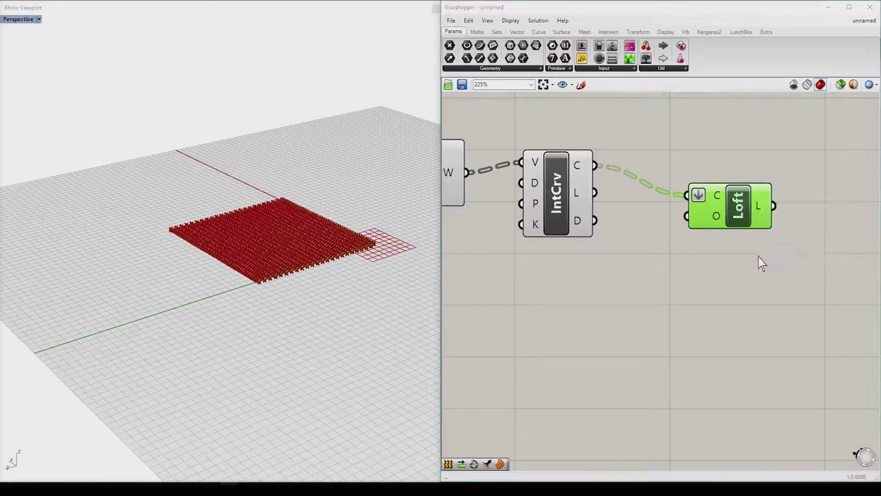
{"action": "left_click", "coordinate": [766, 329]}
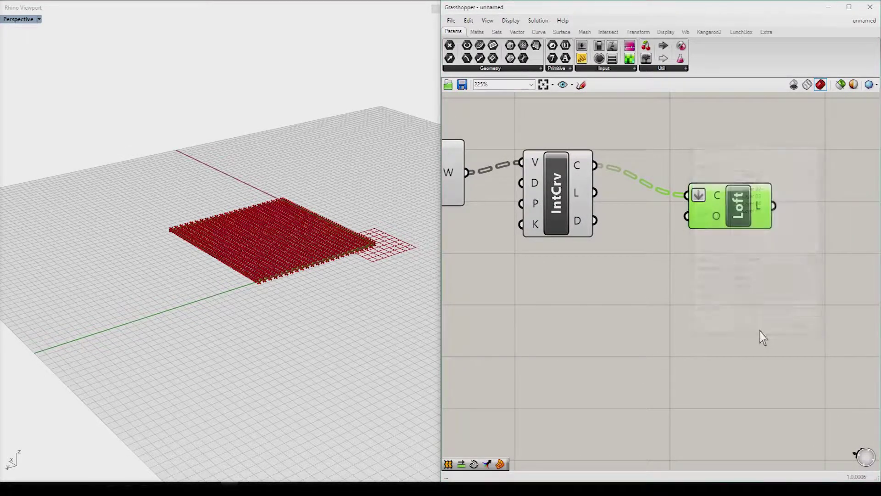
{"action": "left_click", "coordinate": [575, 321]}
Move the baked surface beside the Grasshopper preview grid
{"action": "scroll", "coordinate": [364, 326], "scroll_direction": "up", "scroll_amount": 3}
{"action": "scroll", "coordinate": [292, 257], "scroll_direction": "up", "scroll_amount": 4}
{"action": "left_click", "coordinate": [293, 257]}
{"action": "scroll", "coordinate": [215, 252], "scroll_direction": "down", "scroll_amount": 5}
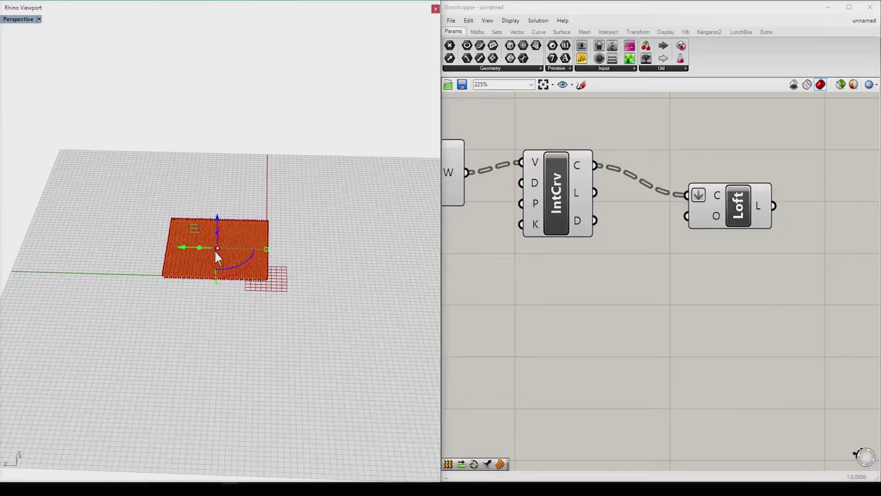
{"action": "left_click_drag", "start_coordinate": [191, 248], "coordinate": [314, 255]}
{"action": "scroll", "coordinate": [272, 252], "scroll_direction": "down", "scroll_amount": 3}
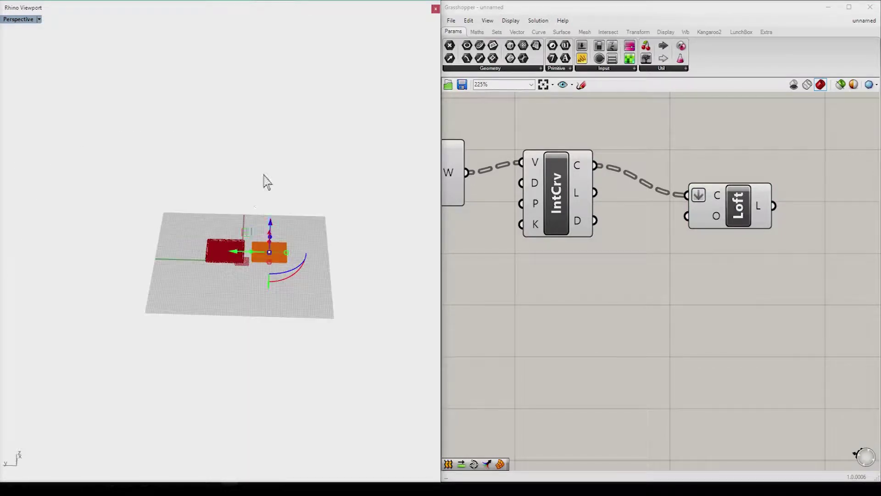
Switch the Perspective viewport to Rendered display and inspect the sheet
{"action": "left_click", "coordinate": [39, 19]}
{"action": "left_click", "coordinate": [33, 62]}
{"action": "scroll", "coordinate": [250, 269], "scroll_direction": "up", "scroll_amount": 3}
{"action": "scroll", "coordinate": [259, 276], "scroll_direction": "up", "scroll_amount": 5}
{"action": "scroll", "coordinate": [261, 269], "scroll_direction": "down", "scroll_amount": 2}
{"action": "scroll", "coordinate": [276, 253], "scroll_direction": "down", "scroll_amount": 2}
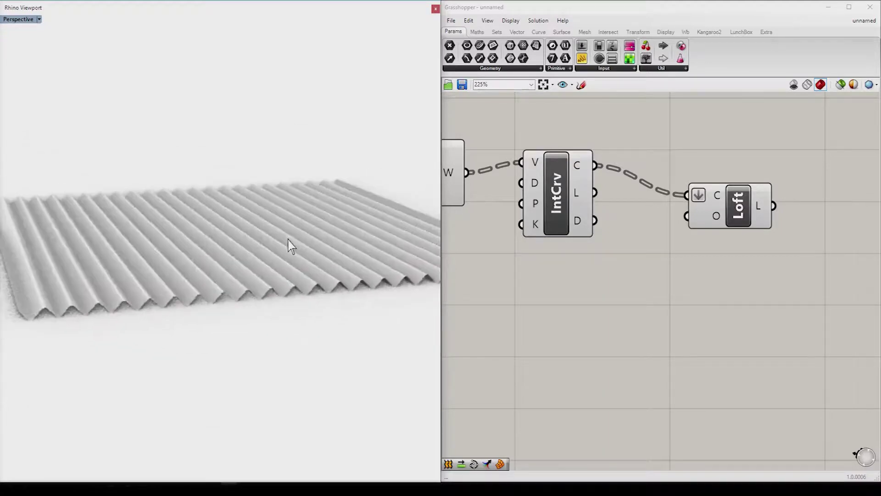
{"action": "scroll", "coordinate": [299, 294], "scroll_direction": "down", "scroll_amount": 2}
{"action": "scroll", "coordinate": [285, 299], "scroll_direction": "down", "scroll_amount": 2}
{"action": "scroll", "coordinate": [284, 299], "scroll_direction": "up", "scroll_amount": 1}
{"action": "scroll", "coordinate": [283, 299], "scroll_direction": "down", "scroll_amount": 3}
{"action": "scroll", "coordinate": [283, 305], "scroll_direction": "down", "scroll_amount": 2}
{"action": "scroll", "coordinate": [693, 287], "scroll_direction": "down", "scroll_amount": 5}
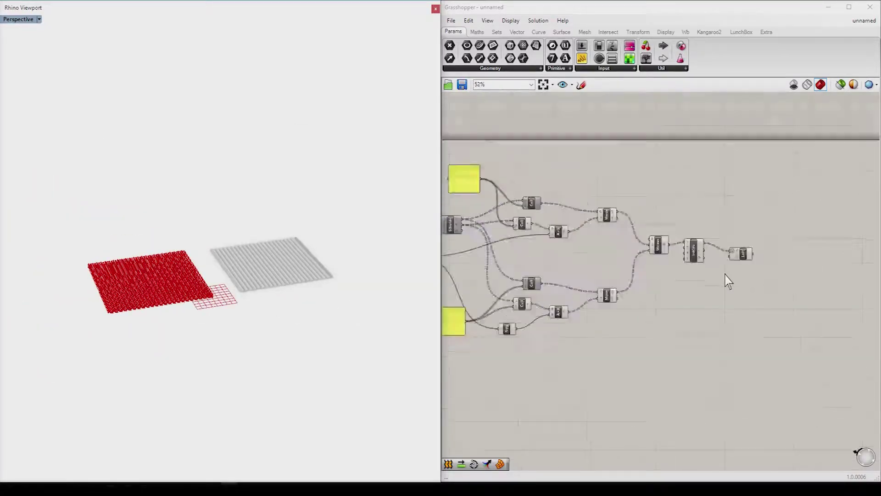
{"action": "scroll", "coordinate": [597, 269], "scroll_direction": "down", "scroll_amount": 4}
{"action": "scroll", "coordinate": [610, 271], "scroll_direction": "up", "scroll_amount": 1}
{"action": "right_click_drag", "start_coordinate": [257, 280], "coordinate": [275, 280]}
{"action": "scroll", "coordinate": [285, 285], "scroll_direction": "up", "scroll_amount": 3}
{"action": "scroll", "coordinate": [289, 290], "scroll_direction": "up", "scroll_amount": 2}
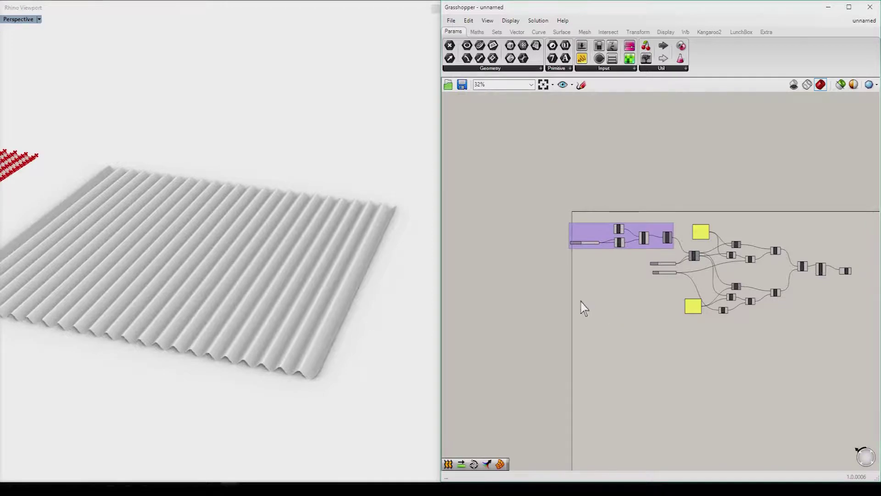
{"action": "scroll", "coordinate": [329, 156], "scroll_direction": "down", "scroll_amount": 2}
Close the floating viewport and restore Rhino's four-view layout
{"action": "left_click", "coordinate": [15, 23]}
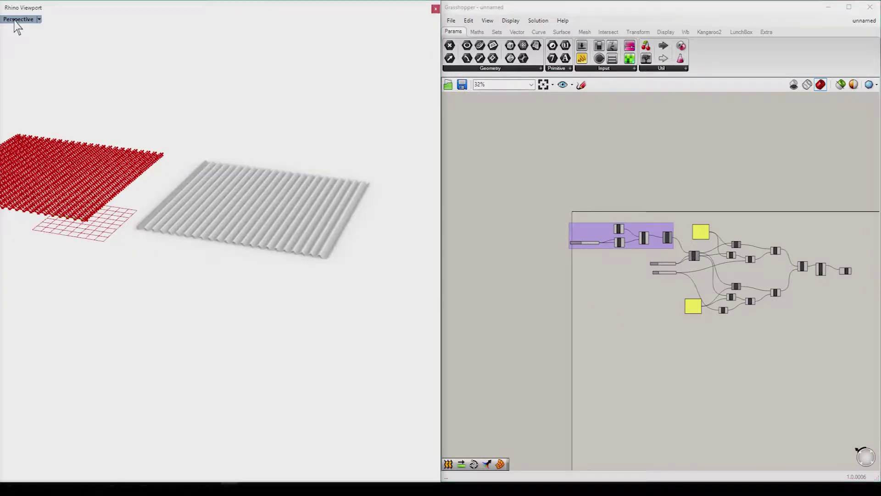
{"action": "left_click", "coordinate": [435, 9]}
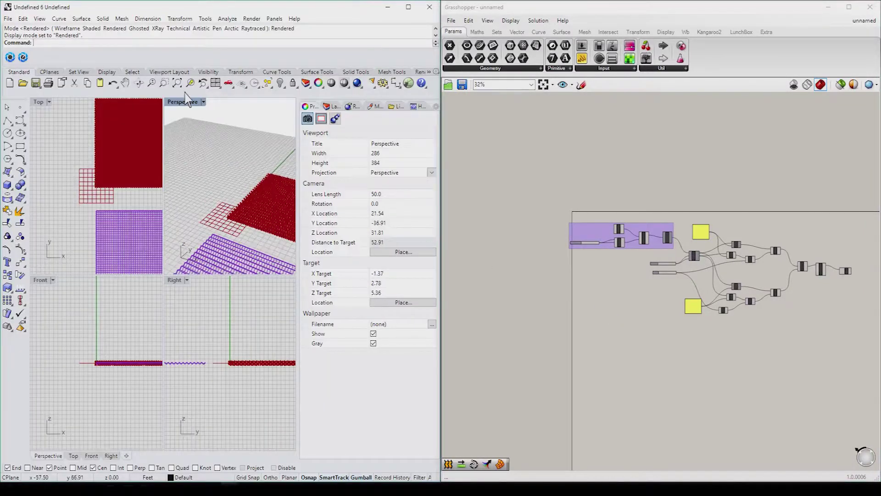
{"action": "double_click", "coordinate": [186, 102]}
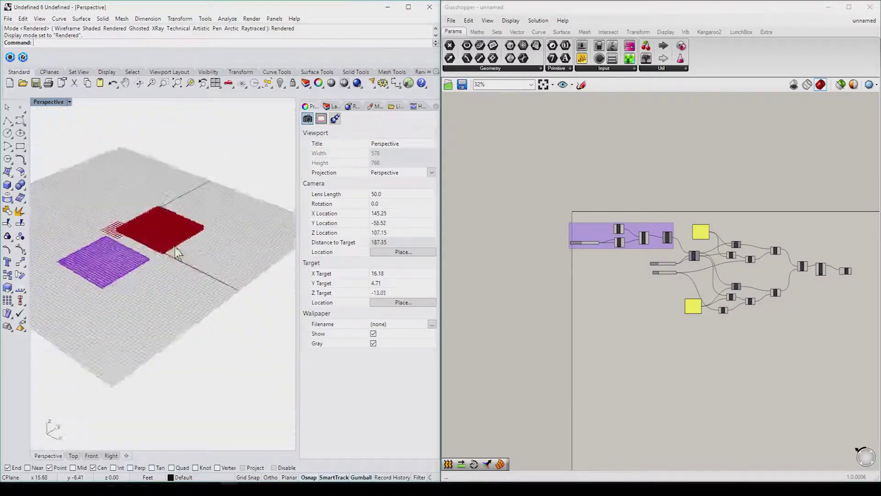
{"action": "double_click", "coordinate": [54, 103]}
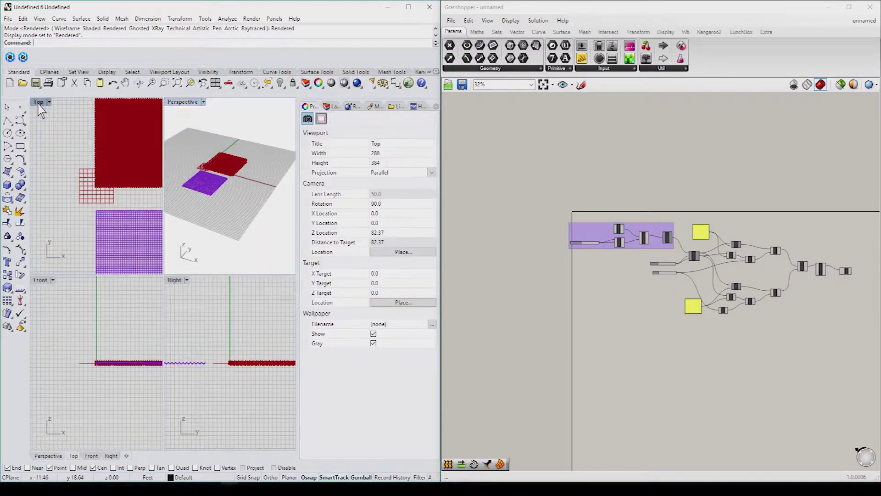
{"action": "double_click", "coordinate": [38, 102]}
{"action": "scroll", "coordinate": [161, 172], "scroll_direction": "down", "scroll_amount": 5}
{"action": "double_click", "coordinate": [38, 103]}
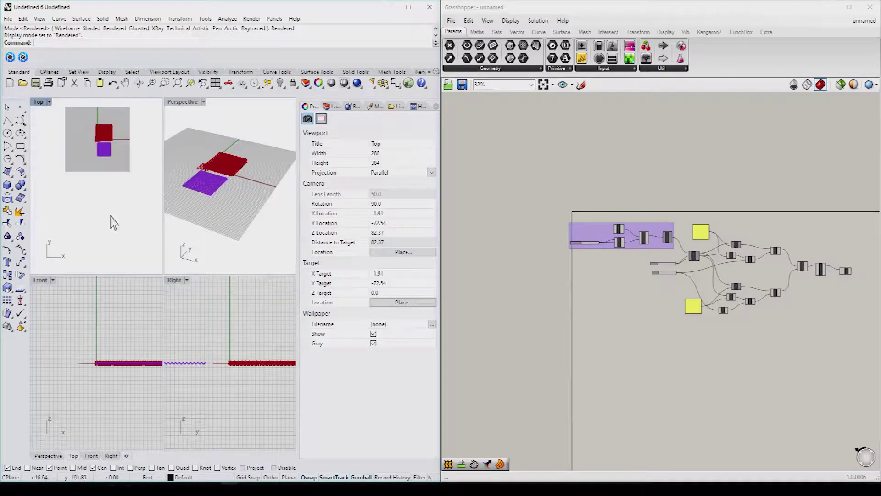
Draw a new control point curve in the maximized Front view
{"action": "double_click", "coordinate": [39, 280]}
{"action": "scroll", "coordinate": [164, 230], "scroll_direction": "down", "scroll_amount": 2}
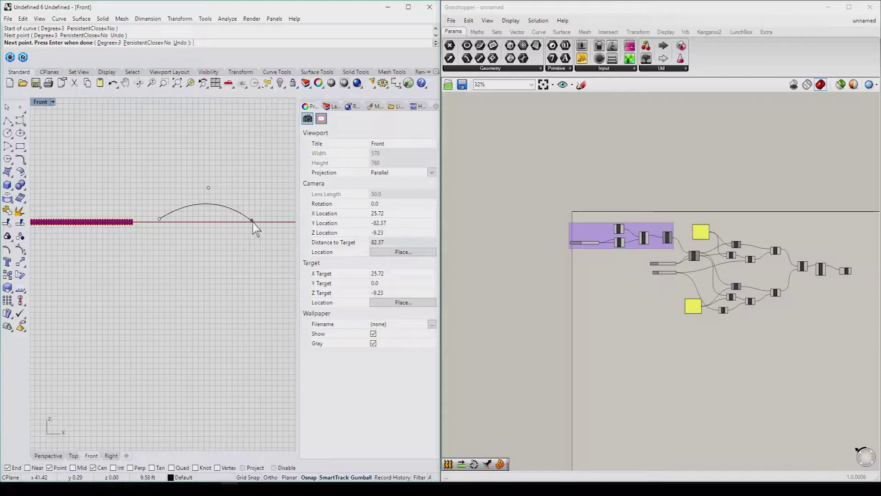
{"action": "scroll", "coordinate": [233, 209], "scroll_direction": "down", "scroll_amount": 3}
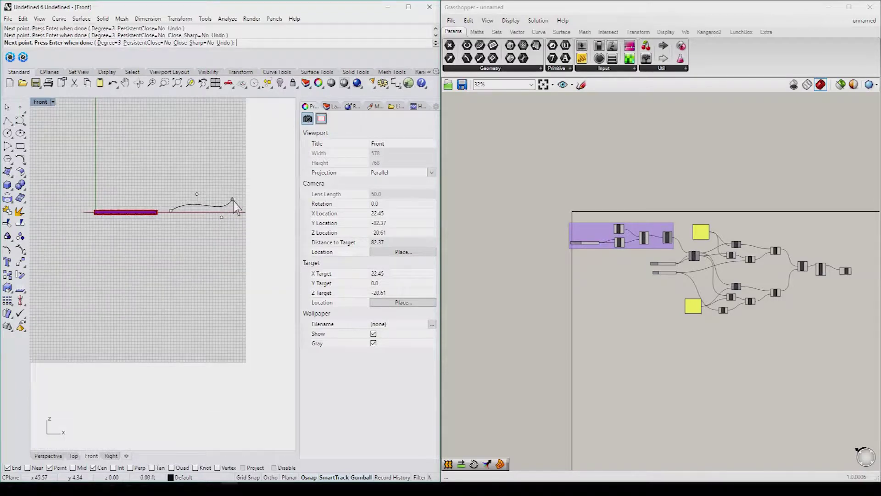
{"action": "scroll", "coordinate": [239, 205], "scroll_direction": "up", "scroll_amount": 3}
{"action": "key", "text": "Return"}
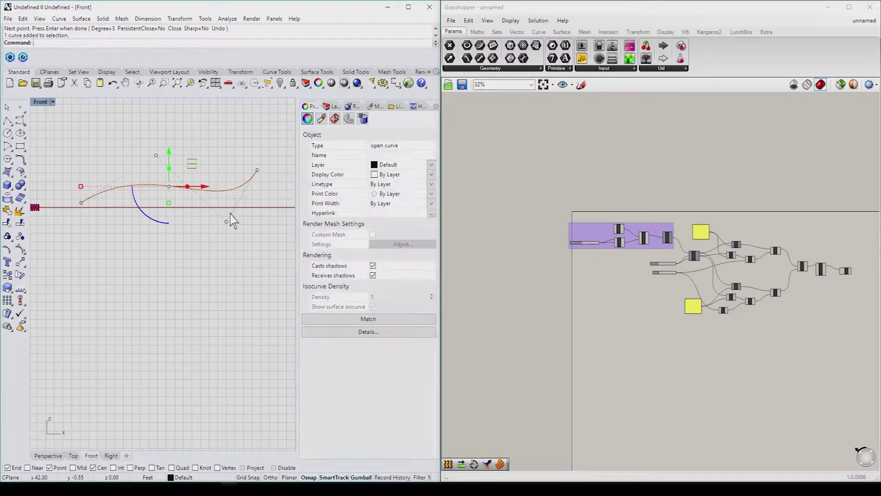
Drag the curve's control points into a smooth S-shaped profile
{"action": "left_click_drag", "start_coordinate": [227, 222], "coordinate": [212, 257]}
{"action": "left_click_drag", "start_coordinate": [156, 155], "coordinate": [143, 159]}
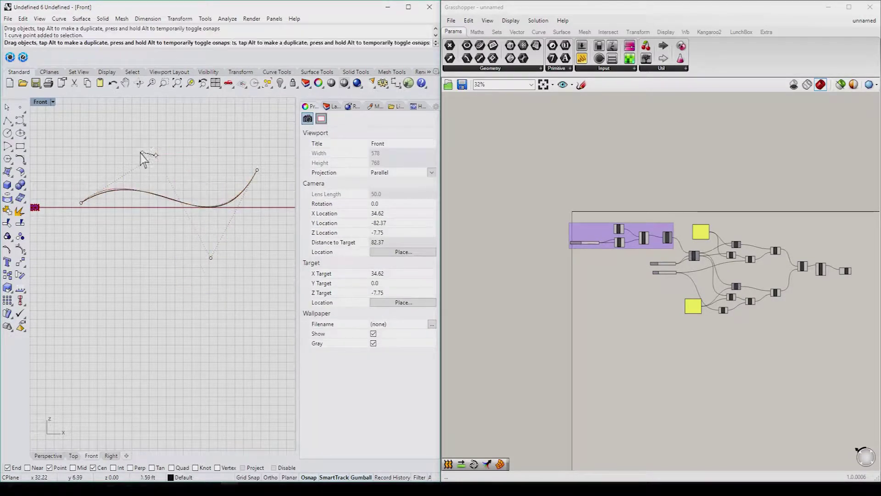
{"action": "left_click_drag", "start_coordinate": [136, 109], "coordinate": [130, 109]}
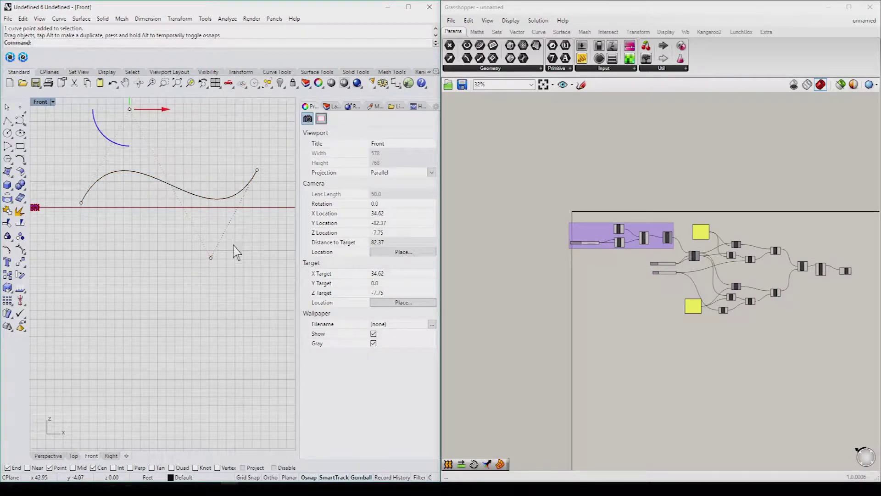
{"action": "left_click_drag", "start_coordinate": [212, 263], "coordinate": [212, 290]}
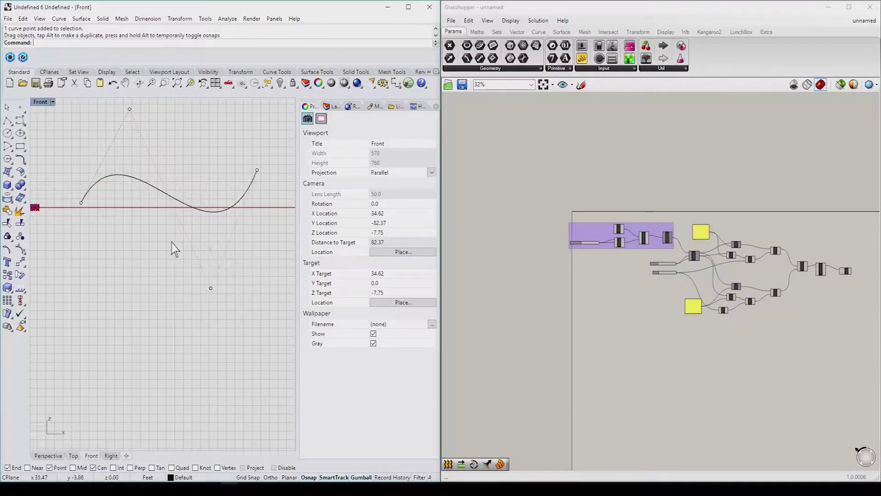
{"action": "scroll", "coordinate": [209, 232], "scroll_direction": "down", "scroll_amount": 5}
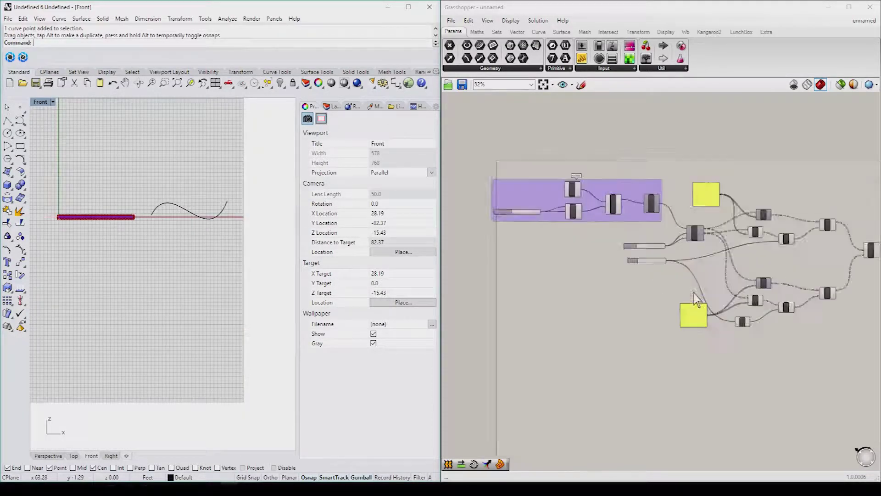
Reference the hand-drawn wave curve into a Crv parameter and preview it in the perspective view
{"action": "scroll", "coordinate": [591, 340], "scroll_direction": "up", "scroll_amount": 2}
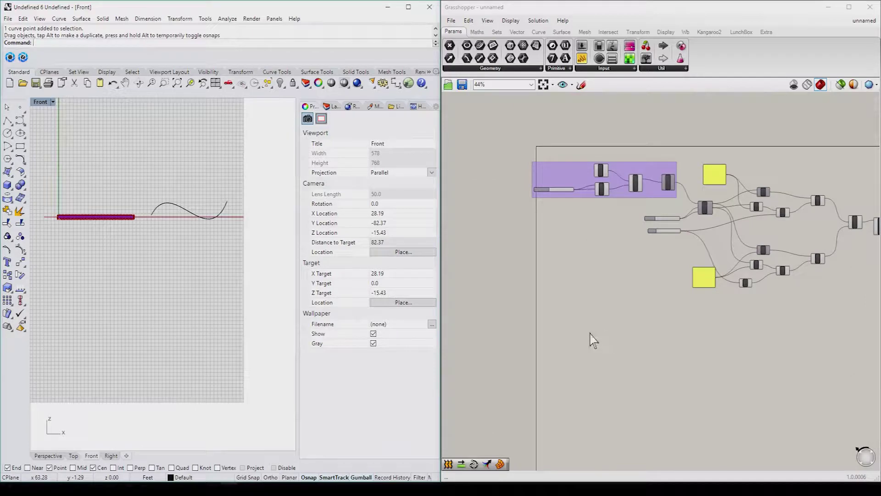
{"action": "double_click", "coordinate": [592, 321]}
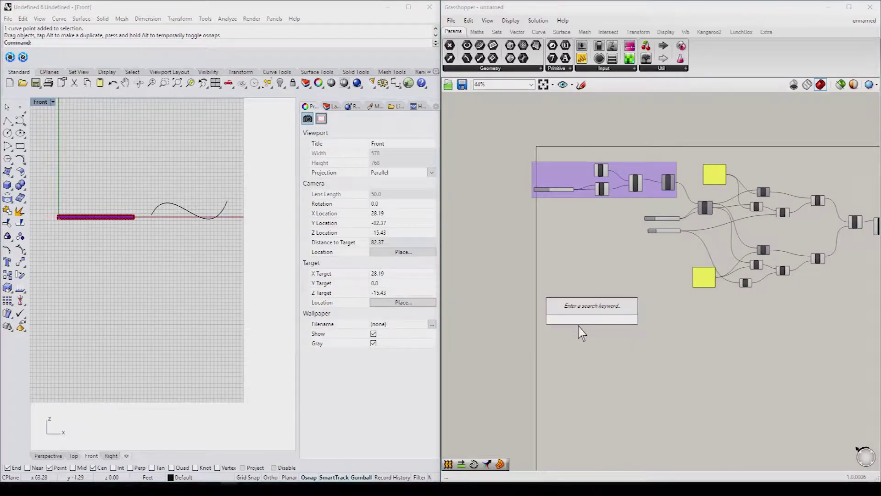
{"action": "type", "text": "cu"}
{"action": "left_click", "coordinate": [580, 296]}
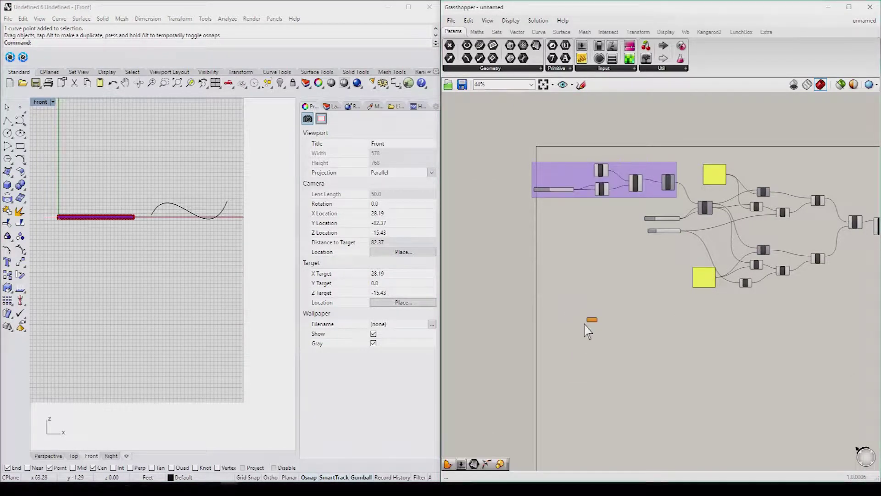
{"action": "scroll", "coordinate": [599, 338], "scroll_direction": "up", "scroll_amount": 5}
{"action": "scroll", "coordinate": [599, 337], "scroll_direction": "up", "scroll_amount": 5}
{"action": "right_click", "coordinate": [576, 282]}
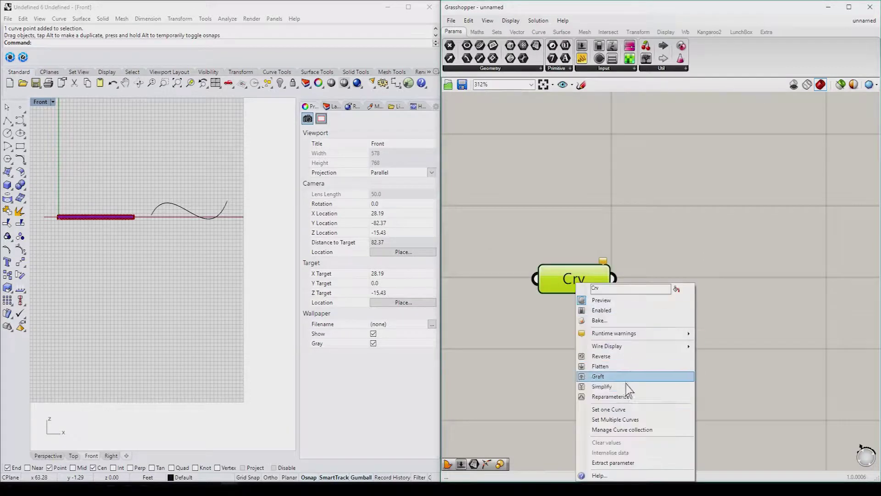
{"action": "left_click", "coordinate": [635, 410]}
{"action": "left_click", "coordinate": [213, 220]}
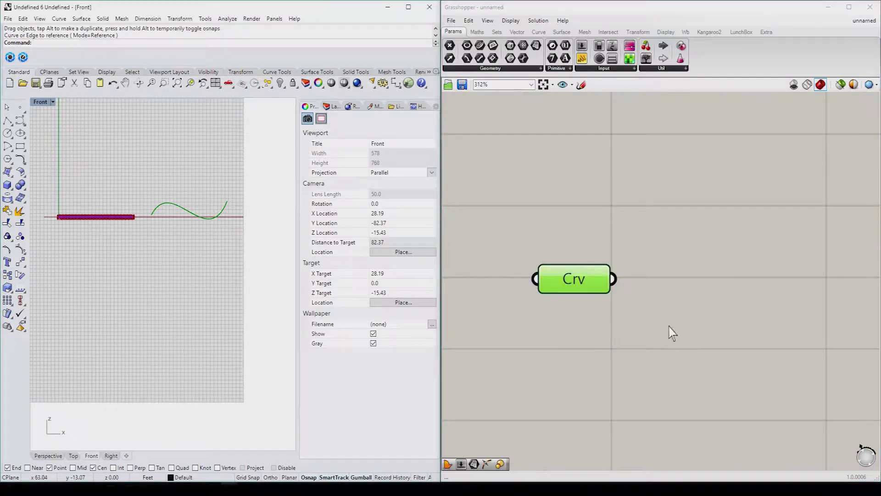
{"action": "double_click", "coordinate": [38, 104]}
{"action": "double_click", "coordinate": [177, 103]}
{"action": "mouse_move", "coordinate": [178, 108]}
{"action": "right_mouse_down"}
{"action": "mouse_move", "coordinate": [161, 200]}
{"action": "mouse_move", "coordinate": [216, 249]}
{"action": "mouse_move", "coordinate": [169, 257]}
{"action": "mouse_move", "coordinate": [202, 285]}
{"action": "mouse_move", "coordinate": [182, 241]}
{"action": "right_mouse_up"}
{"action": "scroll", "coordinate": [192, 280], "scroll_direction": "up", "scroll_amount": 3}
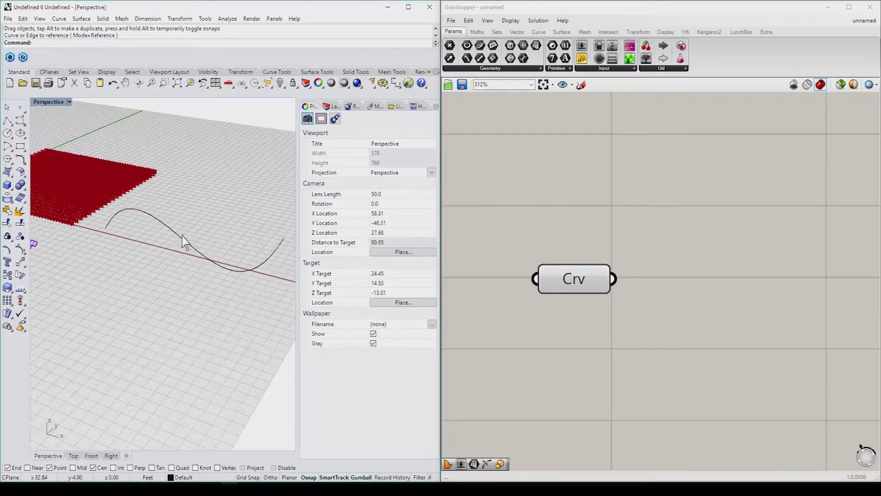
{"action": "left_click", "coordinate": [579, 288]}
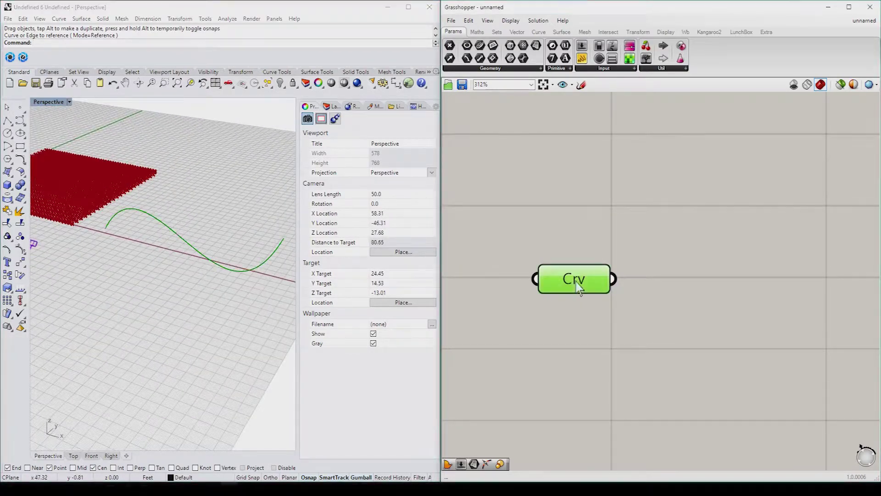
Add a Move component taking the referenced curve as its geometry
{"action": "double_click", "coordinate": [724, 304]}
{"action": "type", "text": "move"}
{"action": "left_click", "coordinate": [723, 348]}
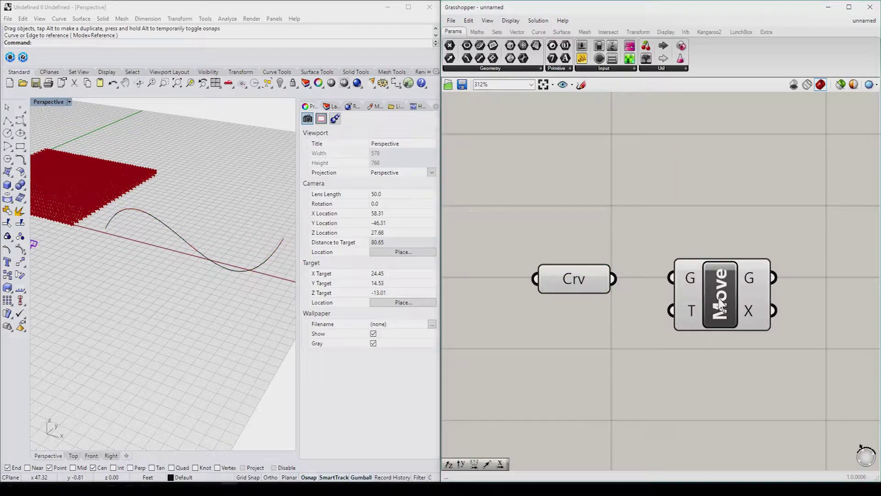
{"action": "scroll", "coordinate": [202, 271], "scroll_direction": "down", "scroll_amount": 3}
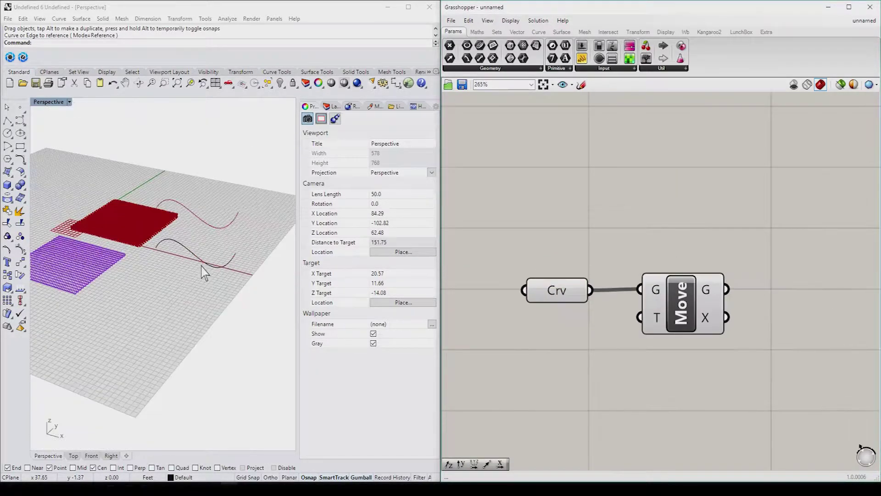
{"action": "right_click_drag", "start_coordinate": [202, 271], "coordinate": [221, 257]}
Shift the curve copy along Unit Y, driven by a number slider set to 20
{"action": "double_click", "coordinate": [515, 351]}
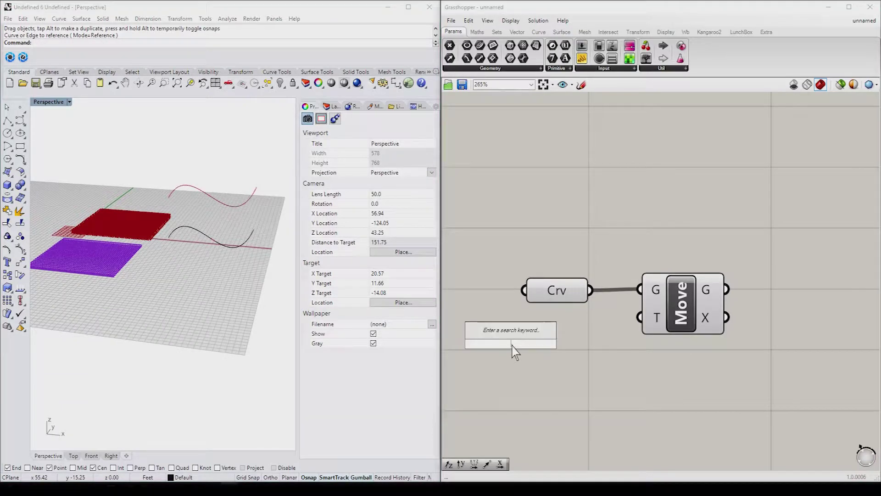
{"action": "type", "text": "unit"}
{"action": "left_click", "coordinate": [512, 351]}
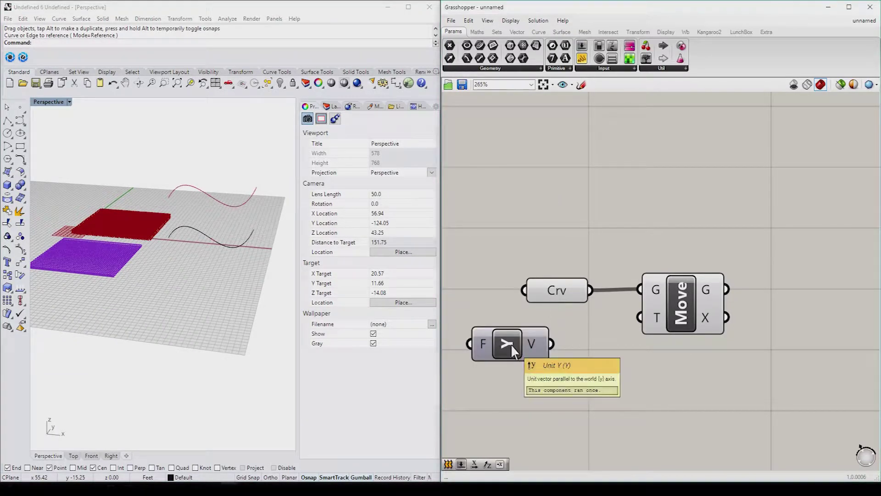
{"action": "left_click_drag", "start_coordinate": [550, 343], "coordinate": [639, 317]}
{"action": "left_click_drag", "start_coordinate": [493, 345], "coordinate": [544, 341]}
{"action": "scroll", "coordinate": [213, 230], "scroll_direction": "up", "scroll_amount": 3}
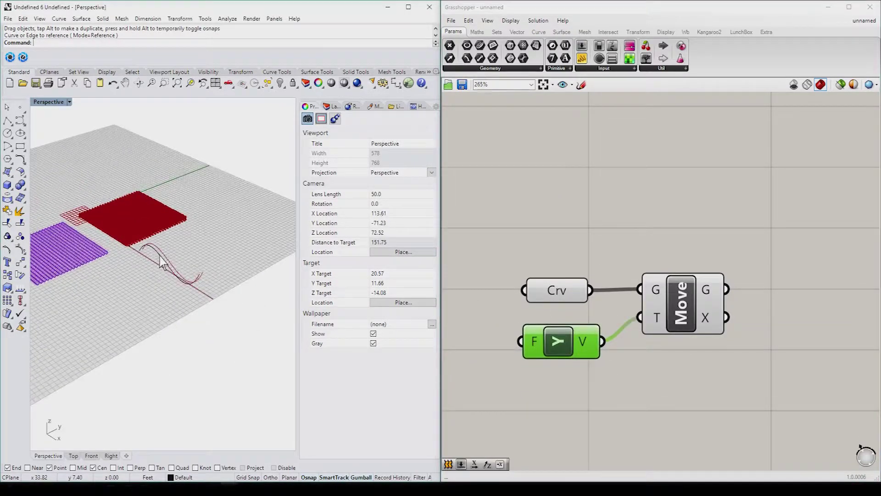
{"action": "right_click_drag", "start_coordinate": [213, 229], "coordinate": [165, 273]}
{"action": "mouse_move", "coordinate": [227, 279]}
{"action": "right_mouse_down"}
{"action": "mouse_move", "coordinate": [191, 291]}
{"action": "mouse_move", "coordinate": [216, 285]}
{"action": "right_mouse_up"}
{"action": "double_click", "coordinate": [495, 350]}
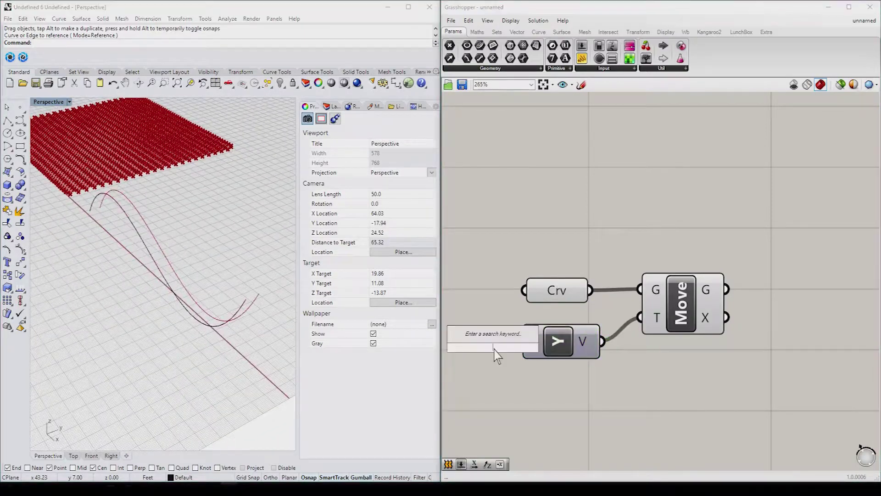
{"action": "type", "text": "20"}
{"action": "key", "text": "Return"}
{"action": "scroll", "coordinate": [505, 344], "scroll_direction": "down", "scroll_amount": 2}
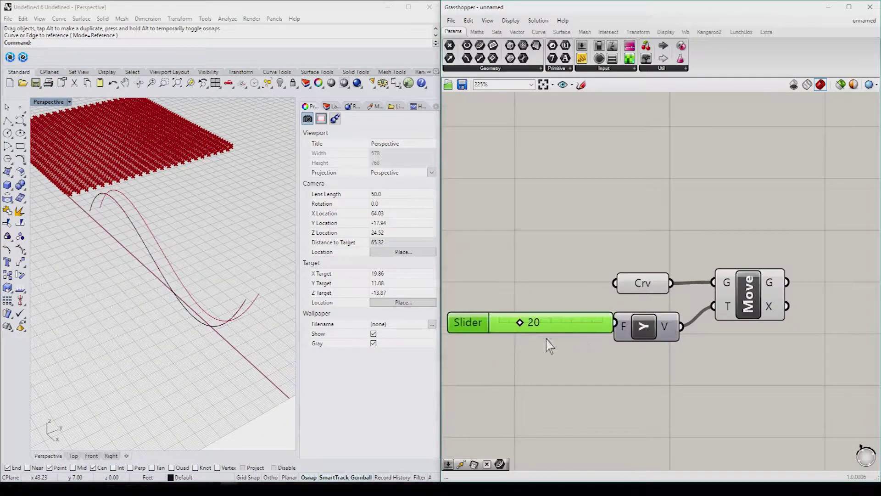
{"action": "left_click_drag", "start_coordinate": [486, 330], "coordinate": [458, 336]}
Add a Loft component to the canvas
{"action": "scroll", "coordinate": [458, 285], "scroll_direction": "down", "scroll_amount": 1}
{"action": "scroll", "coordinate": [146, 281], "scroll_direction": "down", "scroll_amount": 4}
{"action": "double_click", "coordinate": [790, 303]}
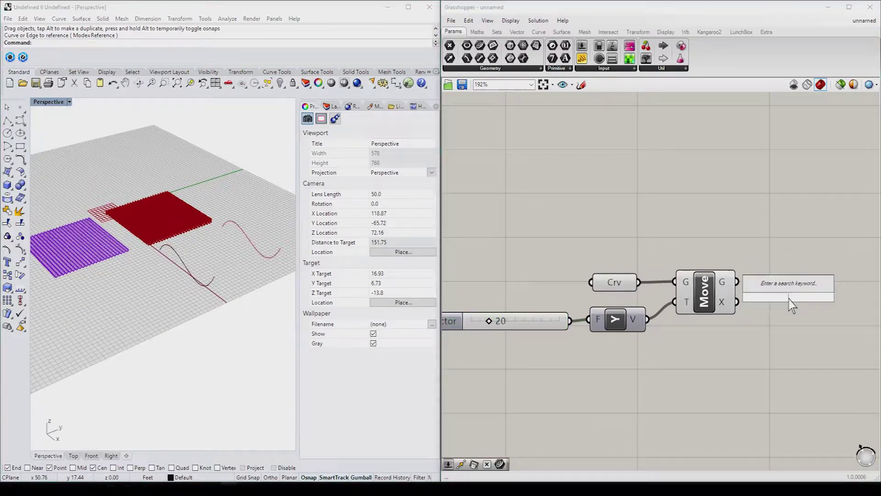
{"action": "type", "text": "loft"}
{"action": "key", "text": "Return"}
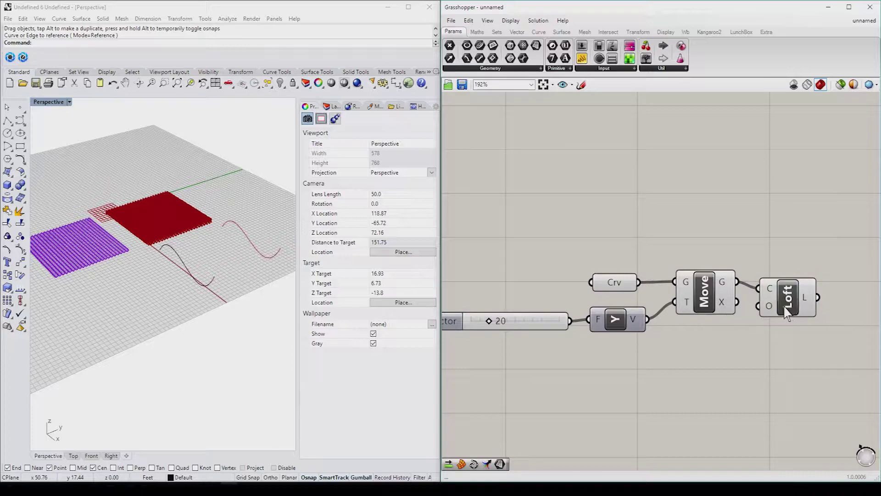
Wire the original wave curve and its moved copy into Loft's curves input
{"action": "left_click_drag", "start_coordinate": [788, 312], "coordinate": [808, 317]}
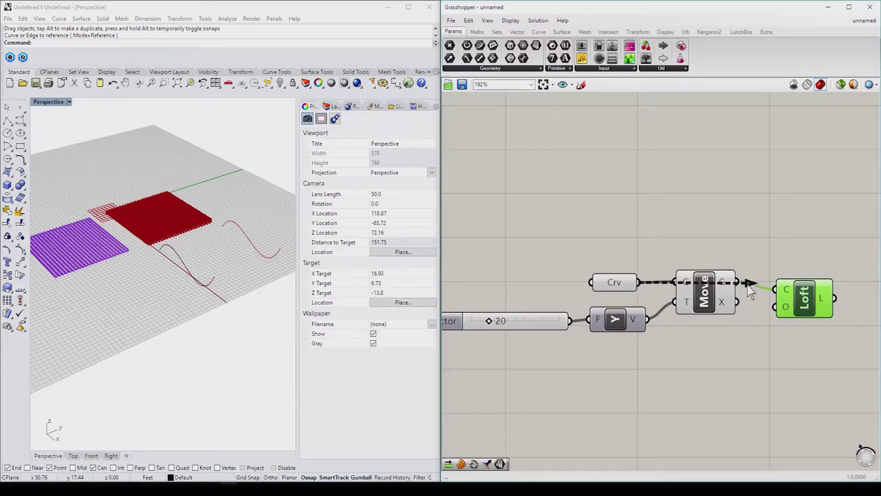
{"action": "left_click_drag", "start_coordinate": [750, 291], "coordinate": [774, 289]}
{"action": "right_click_drag", "start_coordinate": [295, 206], "coordinate": [257, 285]}
{"action": "scroll", "coordinate": [249, 293], "scroll_direction": "up", "scroll_amount": 3}
{"action": "scroll", "coordinate": [249, 292], "scroll_direction": "down", "scroll_amount": 5}
{"action": "scroll", "coordinate": [714, 223], "scroll_direction": "down", "scroll_amount": 6}
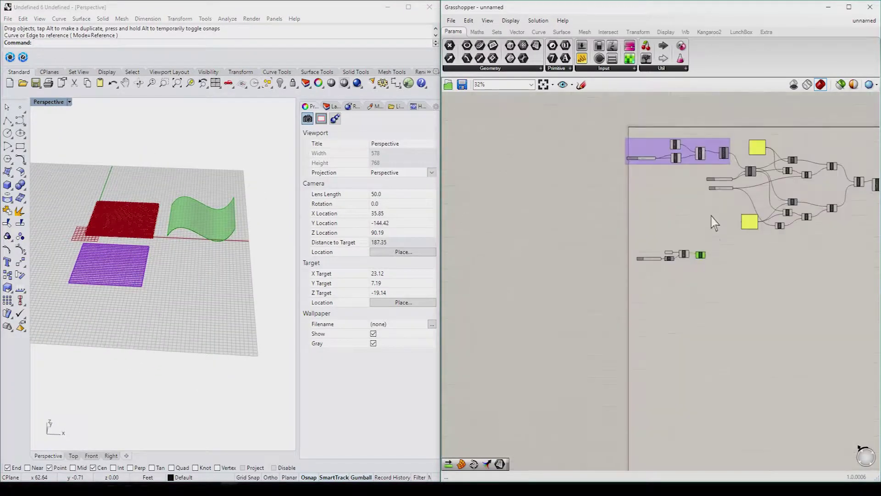
Place the lofting components beside the definition and feed Loft's surface into SDivide's S input
{"action": "left_click_drag", "start_coordinate": [713, 263], "coordinate": [692, 188]}
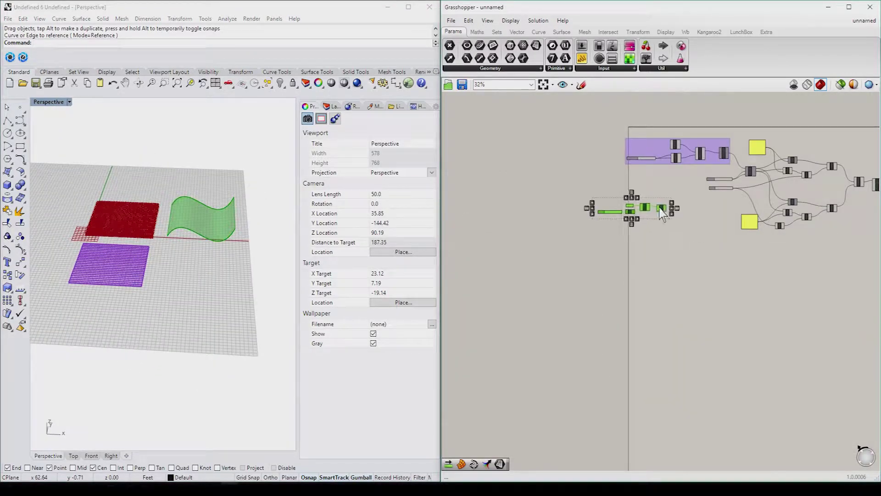
{"action": "left_click", "coordinate": [684, 190]}
{"action": "scroll", "coordinate": [683, 192], "scroll_direction": "up", "scroll_amount": 5}
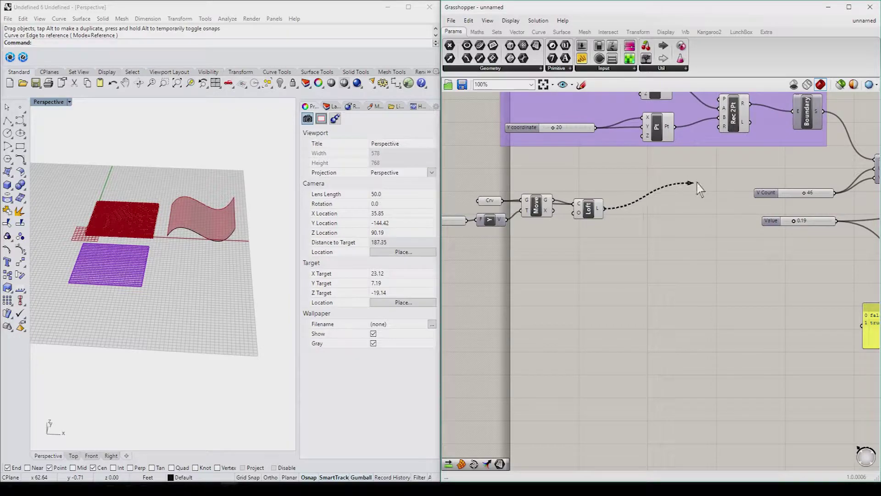
{"action": "left_click_drag", "start_coordinate": [702, 186], "coordinate": [685, 223]}
{"action": "scroll", "coordinate": [557, 213], "scroll_direction": "down", "scroll_amount": 3}
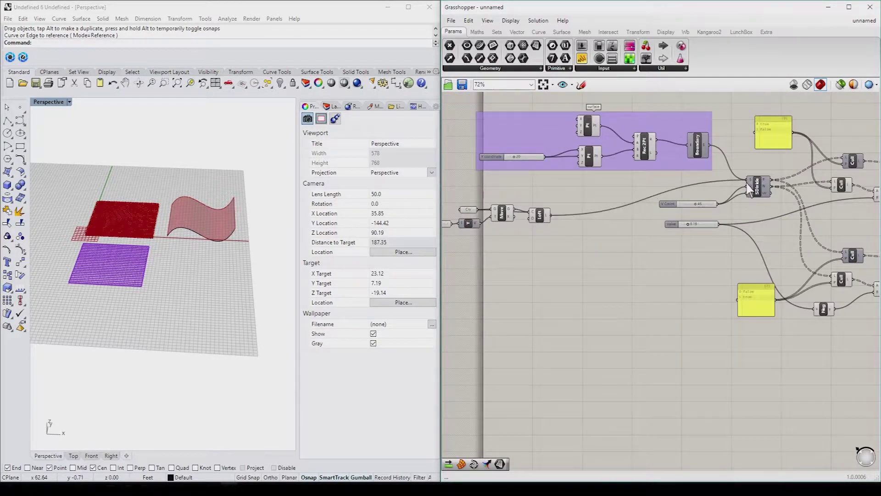
{"action": "scroll", "coordinate": [196, 238], "scroll_direction": "up", "scroll_amount": 5}
{"action": "scroll", "coordinate": [196, 238], "scroll_direction": "down", "scroll_amount": 3}
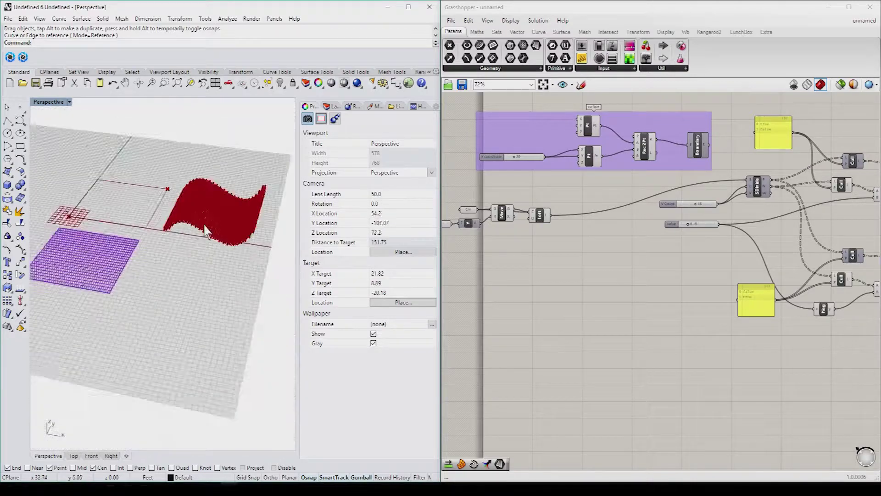
{"action": "scroll", "coordinate": [212, 200], "scroll_direction": "up", "scroll_amount": 5}
{"action": "scroll", "coordinate": [211, 200], "scroll_direction": "down", "scroll_amount": 4}
{"action": "scroll", "coordinate": [604, 257], "scroll_direction": "down", "scroll_amount": 4}
{"action": "scroll", "coordinate": [604, 257], "scroll_direction": "up", "scroll_amount": 5}
{"action": "scroll", "coordinate": [690, 235], "scroll_direction": "up", "scroll_amount": 5}
{"action": "right_click", "coordinate": [684, 233]}
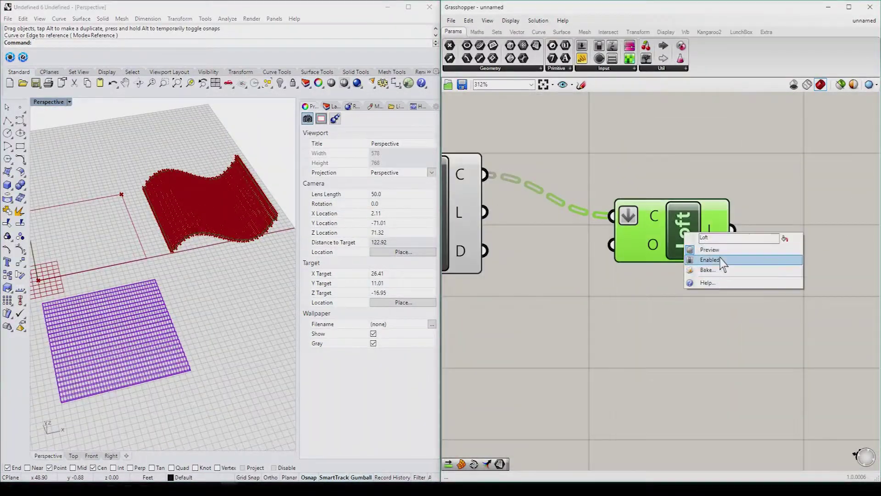
Bake the lofted wave surface into Rhino and clear the selection
{"action": "left_click", "coordinate": [718, 271]}
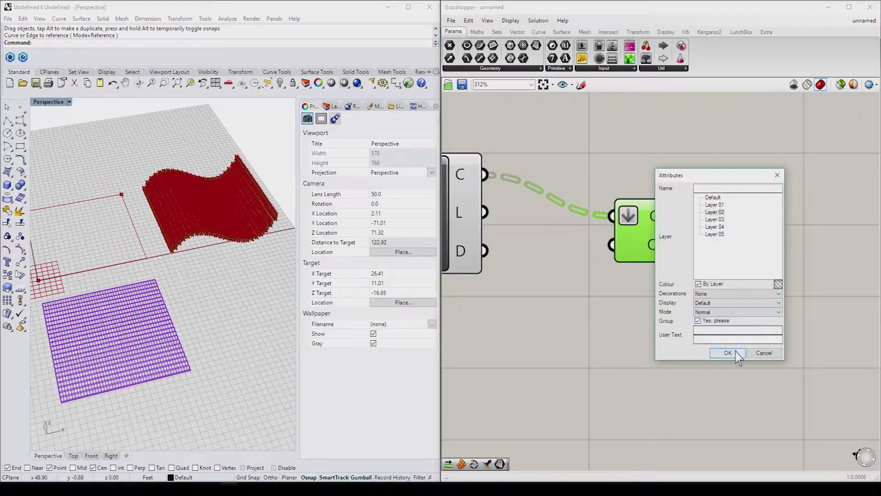
{"action": "left_click", "coordinate": [728, 352]}
{"action": "scroll", "coordinate": [221, 197], "scroll_direction": "down", "scroll_amount": 5}
{"action": "left_click", "coordinate": [204, 189]}
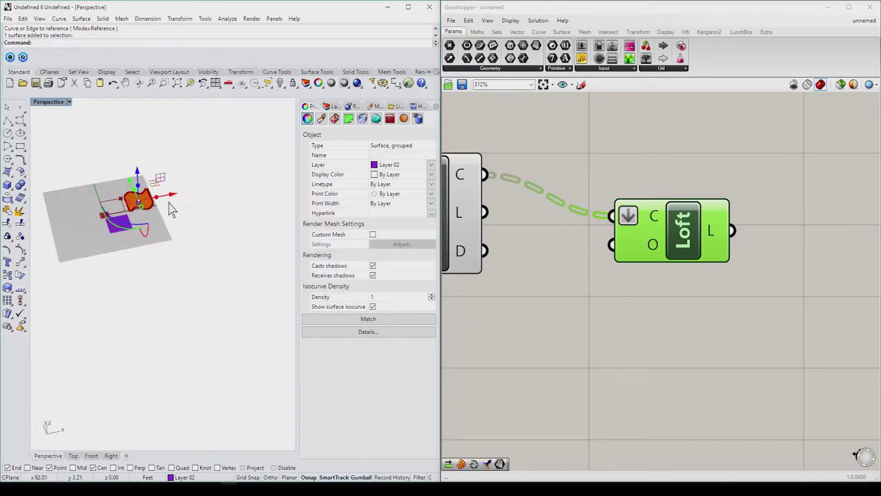
{"action": "left_click", "coordinate": [234, 199]}
{"action": "scroll", "coordinate": [220, 184], "scroll_direction": "up", "scroll_amount": 3}
{"action": "scroll", "coordinate": [220, 184], "scroll_direction": "up", "scroll_amount": 3}
Switch the Perspective view to Rendered shading and orbit around the corrugated sheet
{"action": "left_click", "coordinate": [69, 102]}
{"action": "left_click", "coordinate": [69, 146]}
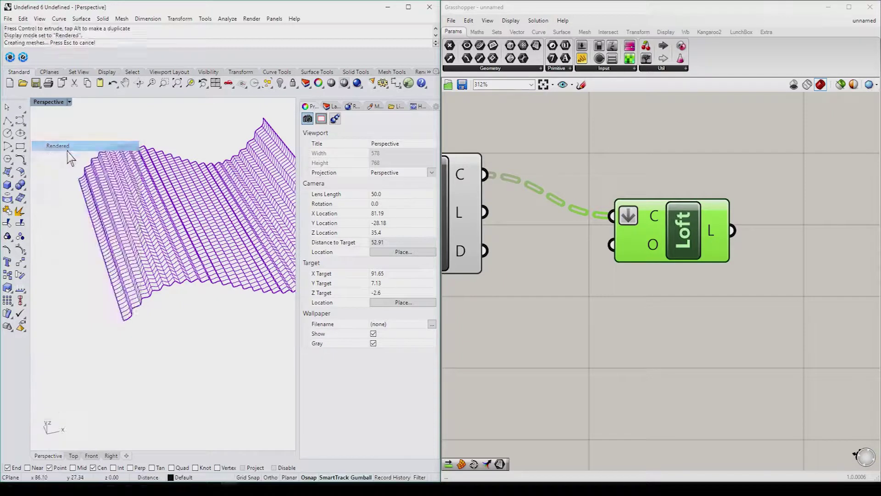
{"action": "scroll", "coordinate": [202, 238], "scroll_direction": "up", "scroll_amount": 3}
{"action": "mouse_move", "coordinate": [213, 241]}
{"action": "right_mouse_down"}
{"action": "mouse_move", "coordinate": [217, 202]}
{"action": "mouse_move", "coordinate": [132, 191]}
{"action": "mouse_move", "coordinate": [181, 210]}
{"action": "mouse_move", "coordinate": [209, 202]}
{"action": "mouse_move", "coordinate": [158, 197]}
{"action": "mouse_move", "coordinate": [183, 205]}
{"action": "mouse_move", "coordinate": [149, 225]}
{"action": "mouse_move", "coordinate": [210, 195]}
{"action": "mouse_move", "coordinate": [183, 244]}
{"action": "mouse_move", "coordinate": [43, 244]}
{"action": "mouse_move", "coordinate": [110, 257]}
{"action": "mouse_move", "coordinate": [127, 270]}
{"action": "mouse_move", "coordinate": [99, 264]}
{"action": "mouse_move", "coordinate": [93, 249]}
{"action": "mouse_move", "coordinate": [128, 261]}
{"action": "mouse_move", "coordinate": [169, 220]}
{"action": "mouse_move", "coordinate": [170, 235]}
{"action": "right_mouse_up"}
{"action": "scroll", "coordinate": [220, 195], "scroll_direction": "down", "scroll_amount": 3}
{"action": "scroll", "coordinate": [142, 205], "scroll_direction": "up", "scroll_amount": 3}
{"action": "scroll", "coordinate": [725, 288], "scroll_direction": "down", "scroll_amount": 3}
{"action": "mouse_move", "coordinate": [119, 259]}
{"action": "right_mouse_down"}
{"action": "mouse_move", "coordinate": [213, 270]}
{"action": "mouse_move", "coordinate": [246, 309]}
{"action": "right_mouse_up"}
{"action": "scroll", "coordinate": [214, 285], "scroll_direction": "down", "scroll_amount": 3}
{"action": "scroll", "coordinate": [665, 283], "scroll_direction": "down", "scroll_amount": 4}
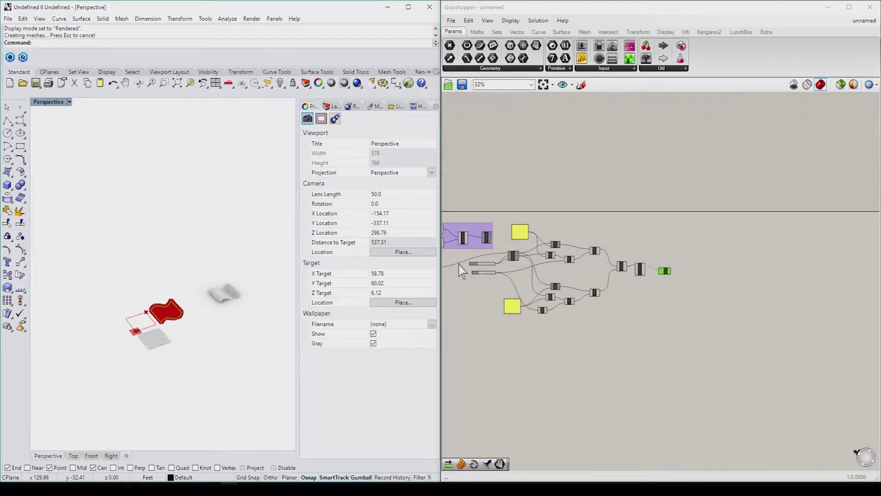
Raise the V Count slider to 70 for denser ribs
{"action": "scroll", "coordinate": [573, 262], "scroll_direction": "up", "scroll_amount": 5}
{"action": "left_click_drag", "start_coordinate": [590, 264], "coordinate": [599, 264]}
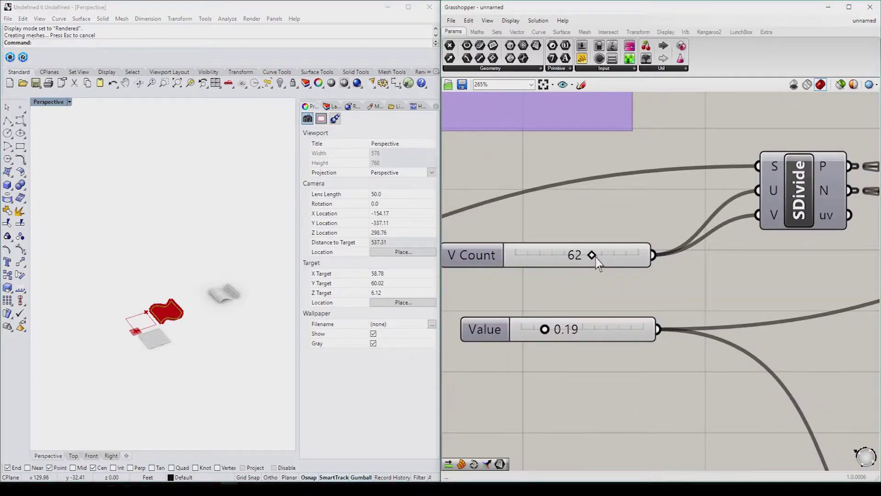
{"action": "scroll", "coordinate": [138, 315], "scroll_direction": "up", "scroll_amount": 5}
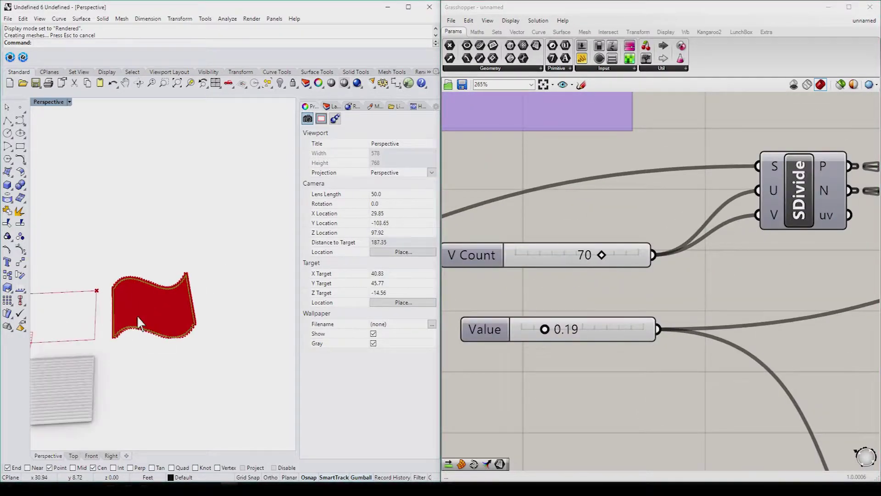
{"action": "scroll", "coordinate": [682, 290], "scroll_direction": "down", "scroll_amount": 8}
{"action": "scroll", "coordinate": [682, 290], "scroll_direction": "up", "scroll_amount": 6}
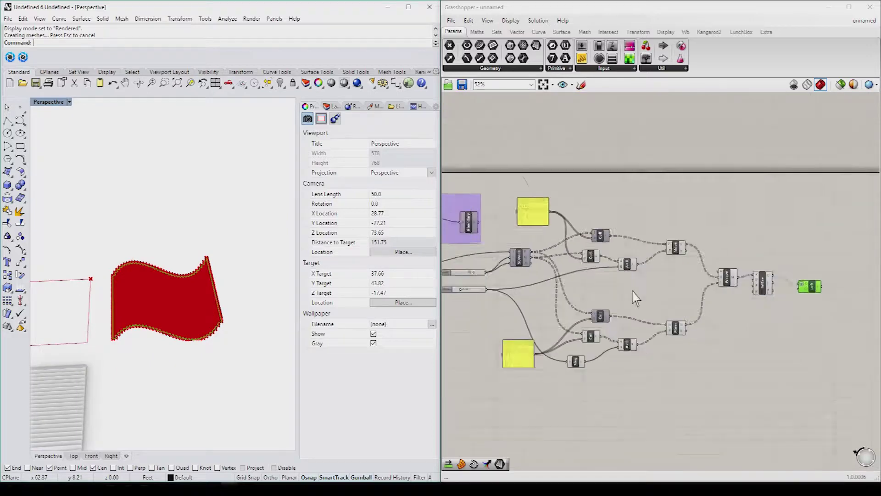
Bake the final ribbed Loft into Rhino on Layer 03
{"action": "right_click", "coordinate": [729, 304]}
{"action": "left_click", "coordinate": [757, 343]}
{"action": "left_click", "coordinate": [753, 295]}
{"action": "left_click", "coordinate": [768, 429]}
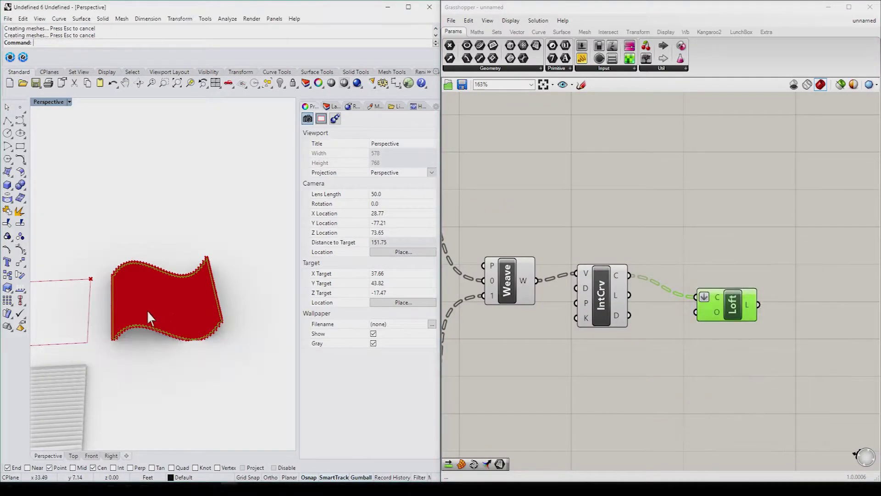
Move the baked corrugated sheet away from the preview and orbit around it
{"action": "left_click", "coordinate": [147, 310]}
{"action": "scroll", "coordinate": [138, 307], "scroll_direction": "down", "scroll_amount": 3}
{"action": "scroll", "coordinate": [132, 306], "scroll_direction": "down", "scroll_amount": 2}
{"action": "left_click_drag", "start_coordinate": [149, 306], "coordinate": [197, 326]}
{"action": "key", "text": "Escape"}
{"action": "scroll", "coordinate": [174, 331], "scroll_direction": "up", "scroll_amount": 5}
{"action": "mouse_move", "coordinate": [191, 323]}
{"action": "right_mouse_down"}
{"action": "mouse_move", "coordinate": [245, 330]}
{"action": "mouse_move", "coordinate": [220, 338]}
{"action": "right_mouse_up"}
{"action": "mouse_move", "coordinate": [218, 301]}
{"action": "right_mouse_down"}
{"action": "mouse_move", "coordinate": [178, 248]}
{"action": "mouse_move", "coordinate": [206, 255]}
{"action": "mouse_move", "coordinate": [227, 282]}
{"action": "mouse_move", "coordinate": [209, 299]}
{"action": "right_mouse_up"}
{"action": "scroll", "coordinate": [210, 293], "scroll_direction": "up", "scroll_amount": 2}
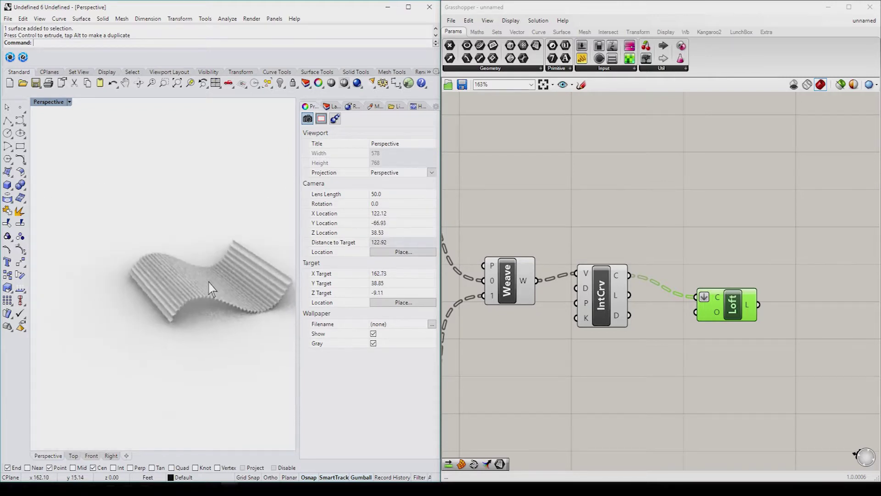
{"action": "scroll", "coordinate": [211, 288], "scroll_direction": "up", "scroll_amount": 3}
{"action": "scroll", "coordinate": [211, 289], "scroll_direction": "up", "scroll_amount": 2}
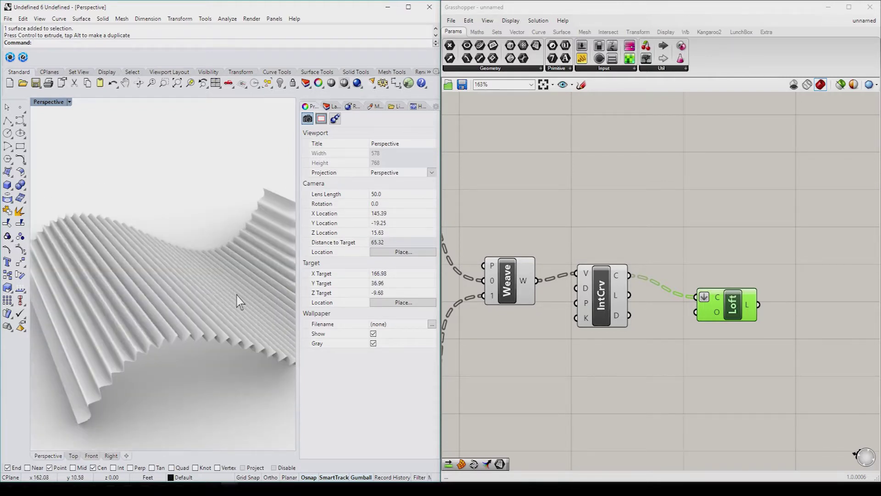